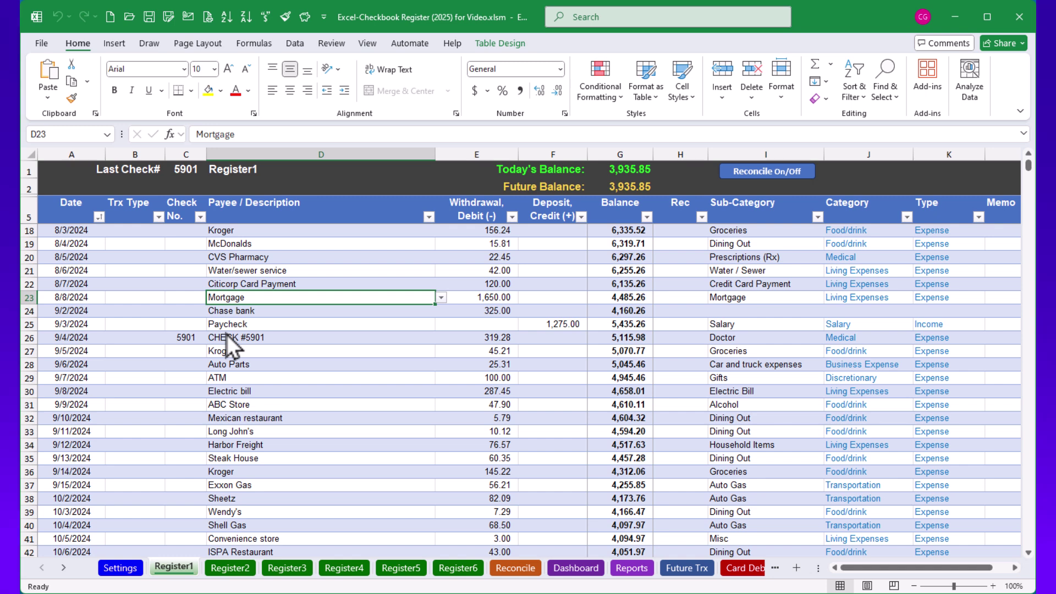
- Apply the green table style from the first row of the Medium group to the Register1 table
left_click(313, 329)
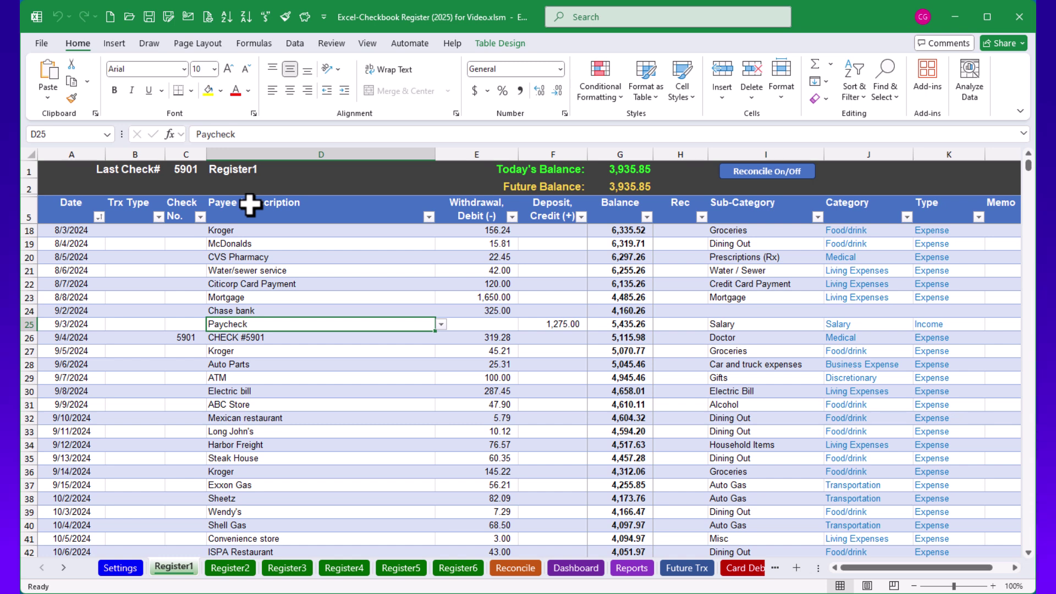
left_click(312, 259)
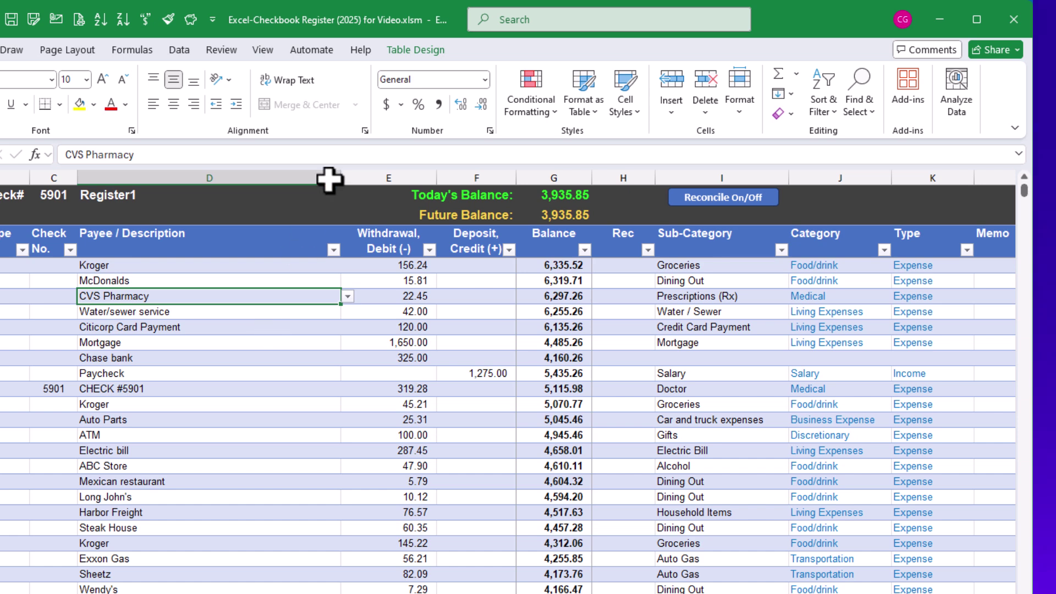
left_click(430, 54)
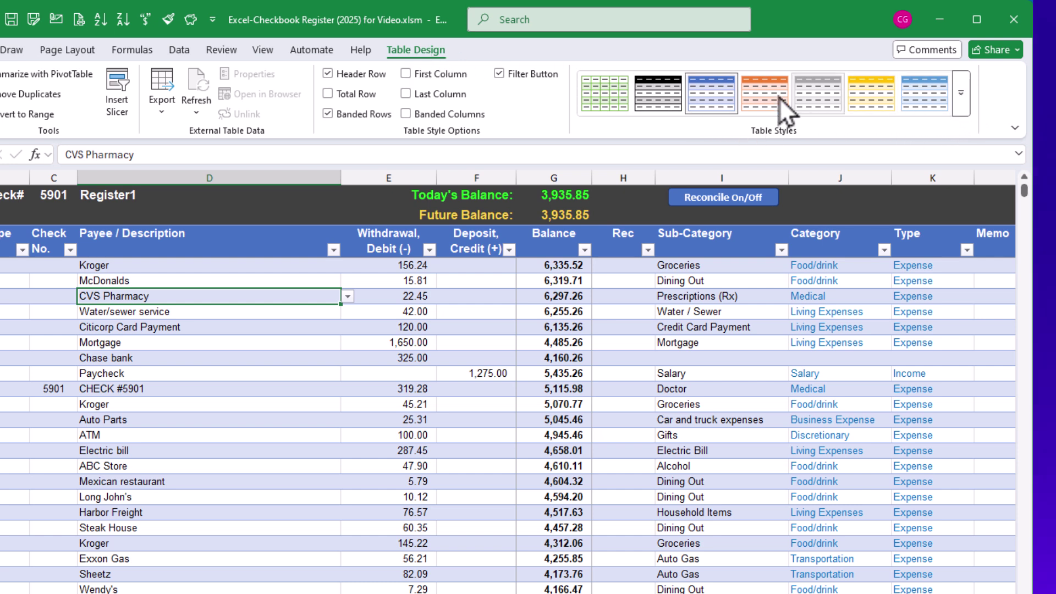
left_click(959, 105)
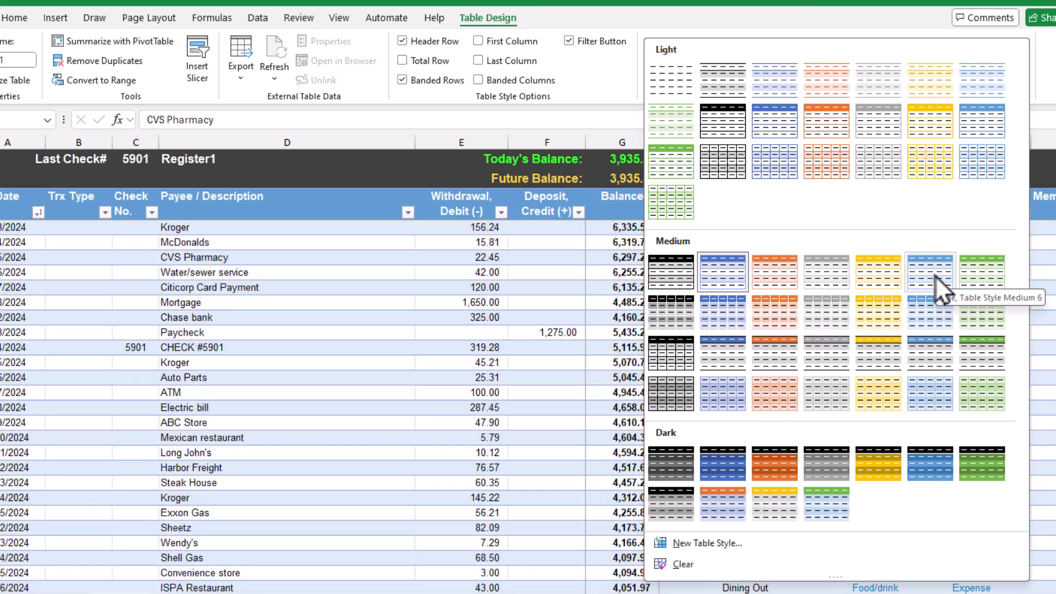
left_click(984, 270)
left_click(308, 287)
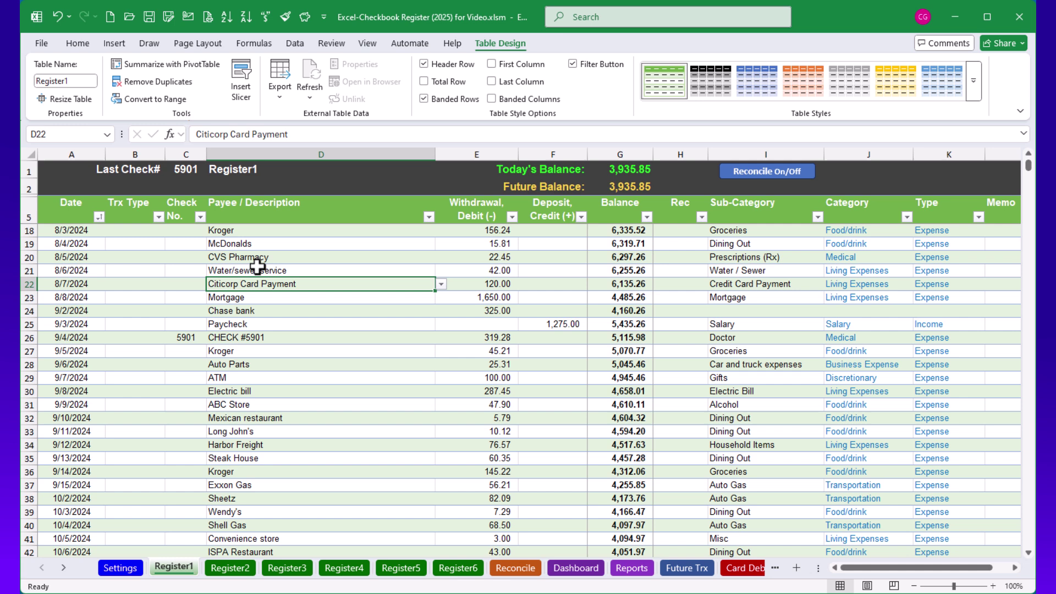
- Fill the table's header row cells from Date through Memo with a darker green theme color
left_click(66, 211)
left_click_drag(101, 210, 990, 210)
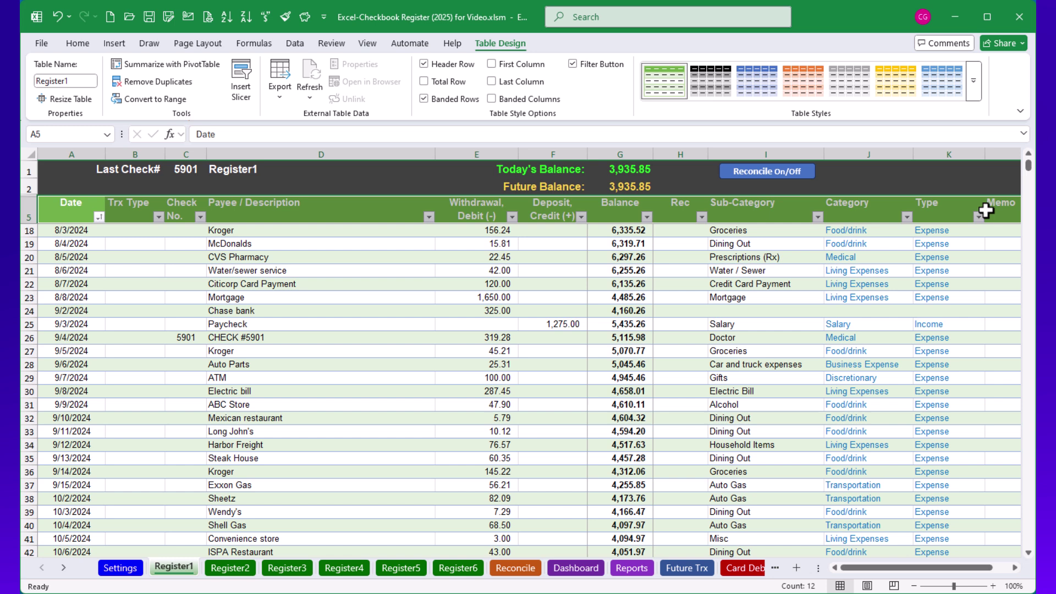
left_click(78, 44)
left_click(221, 91)
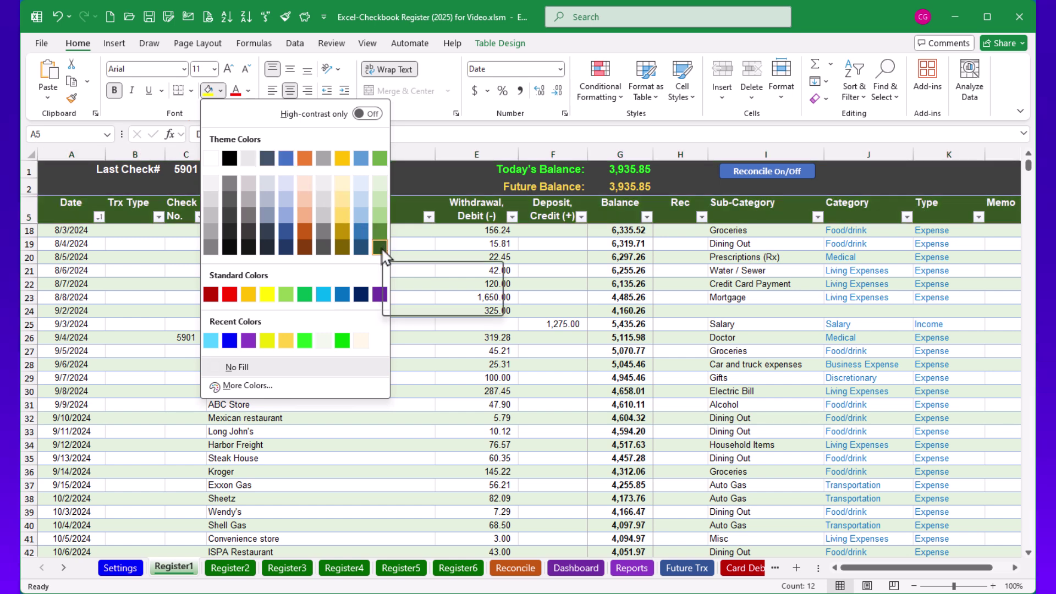
left_click(379, 232)
left_click(375, 270)
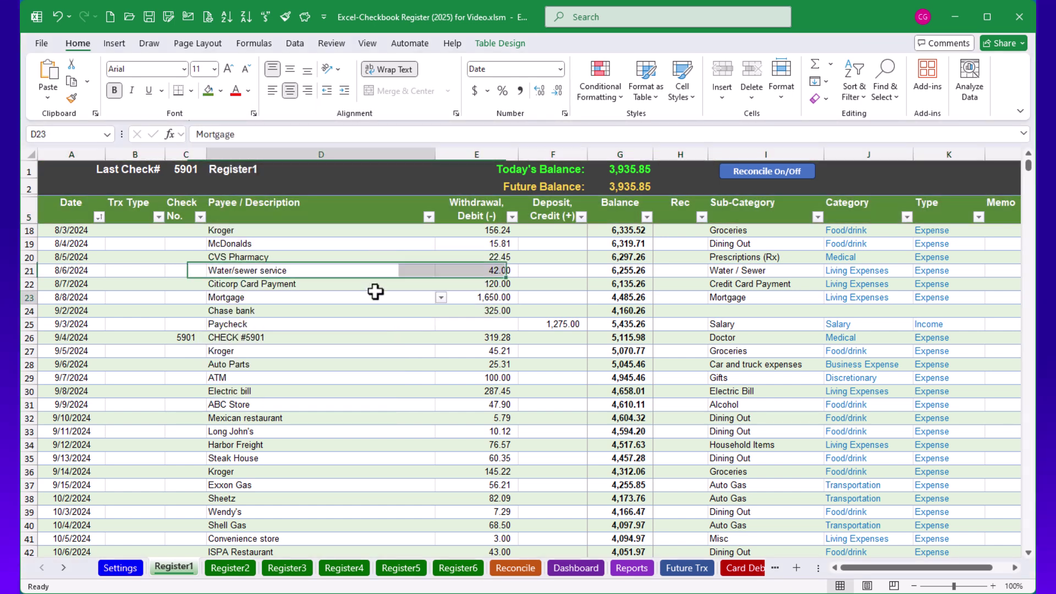
left_click(376, 292)
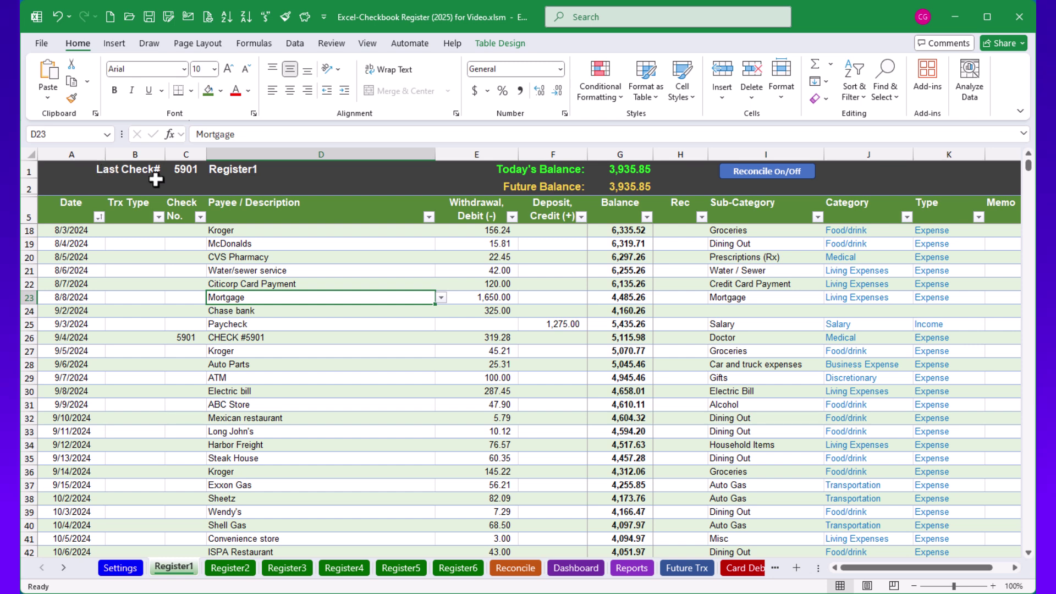
- Fill the balance band in rows 1 and 2 above the table with a lighter shade of dark gray
left_click(54, 170)
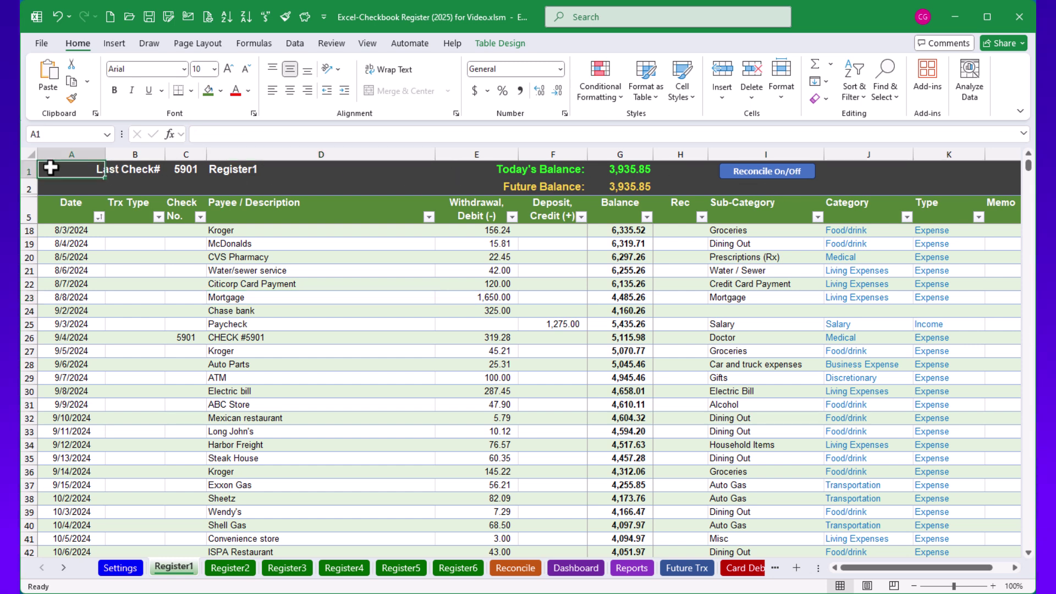
left_click_drag(65, 172, 985, 182)
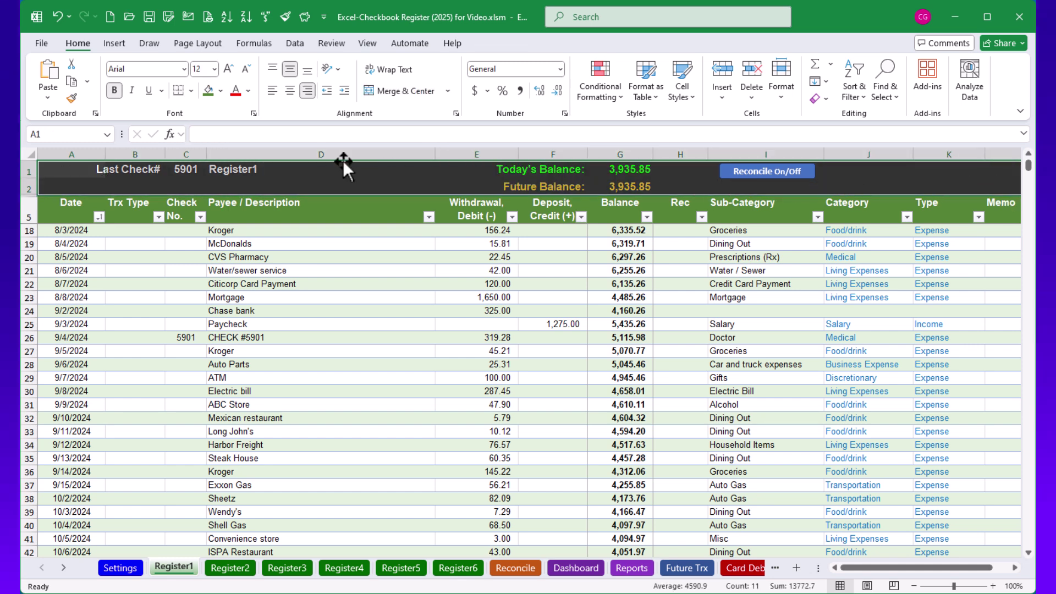
left_click(221, 91)
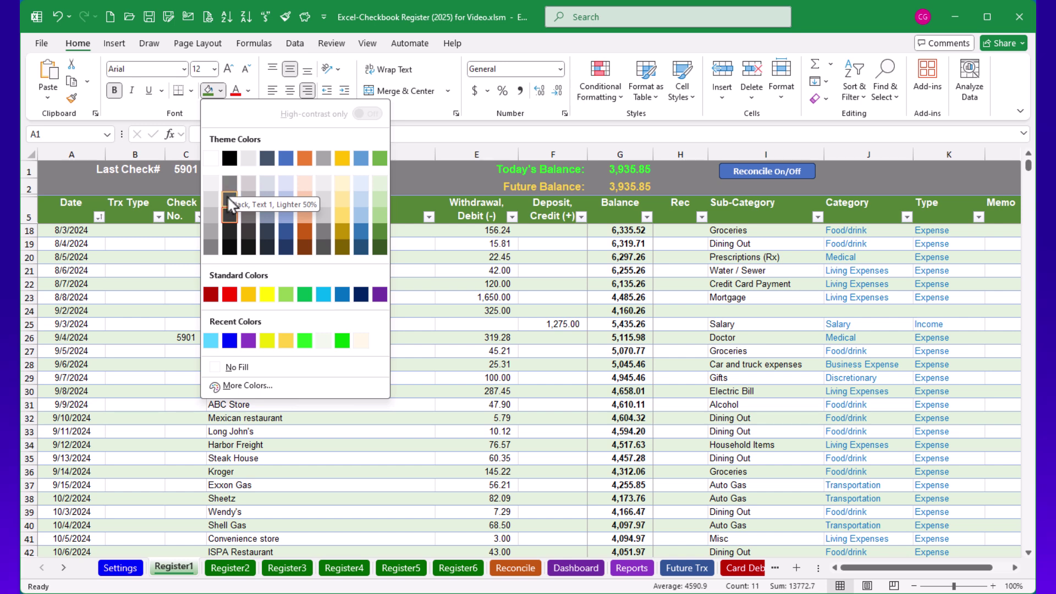
left_click(294, 271)
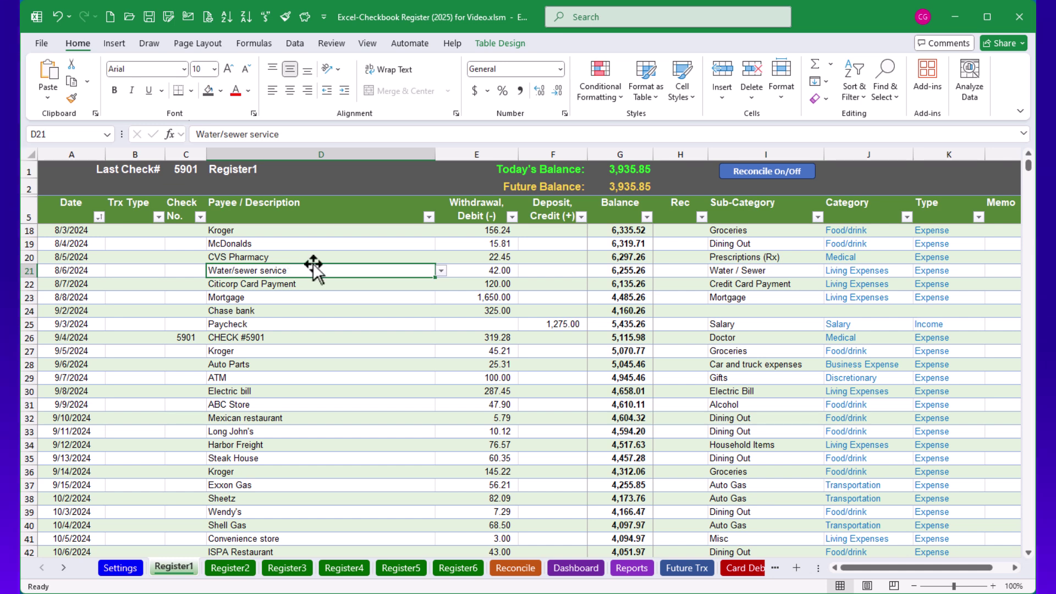
- Try the Accounting number format on the Withdrawal, Debit (-) column and settle on Currency
left_click(477, 195)
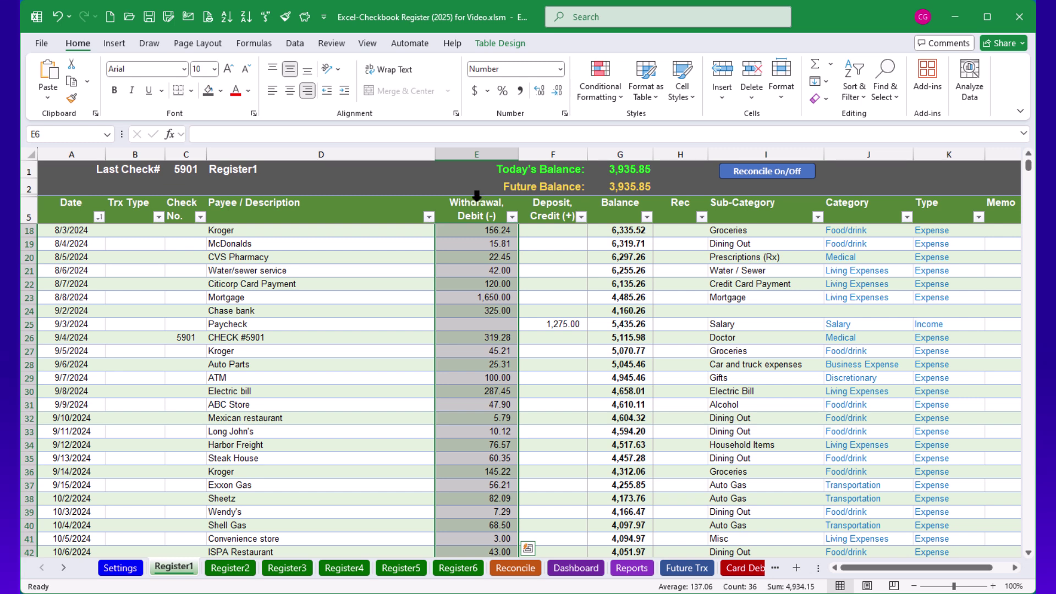
left_click(561, 70)
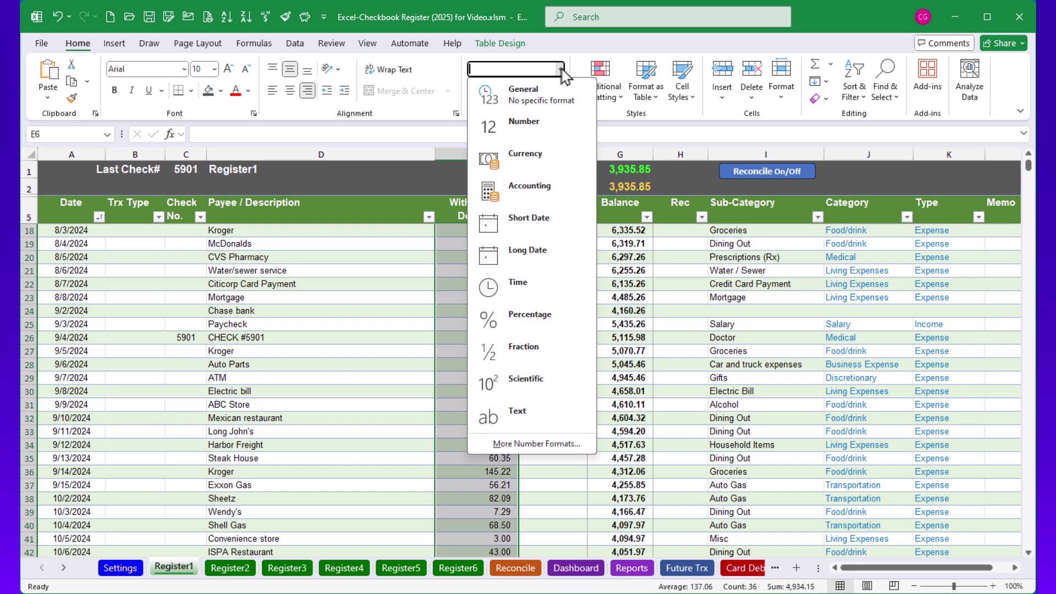
left_click(539, 187)
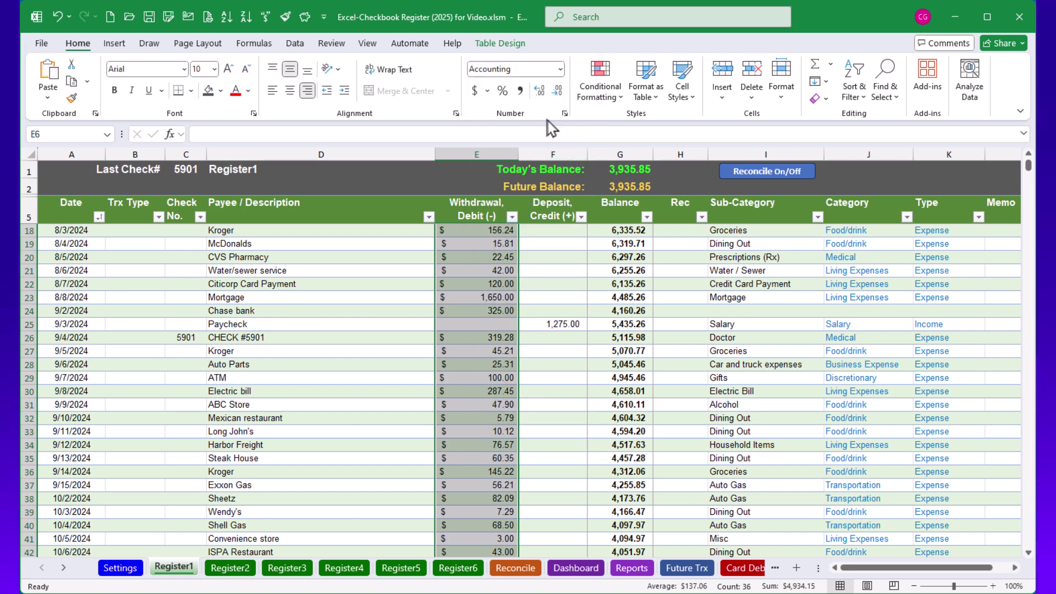
left_click(561, 69)
left_click(525, 158)
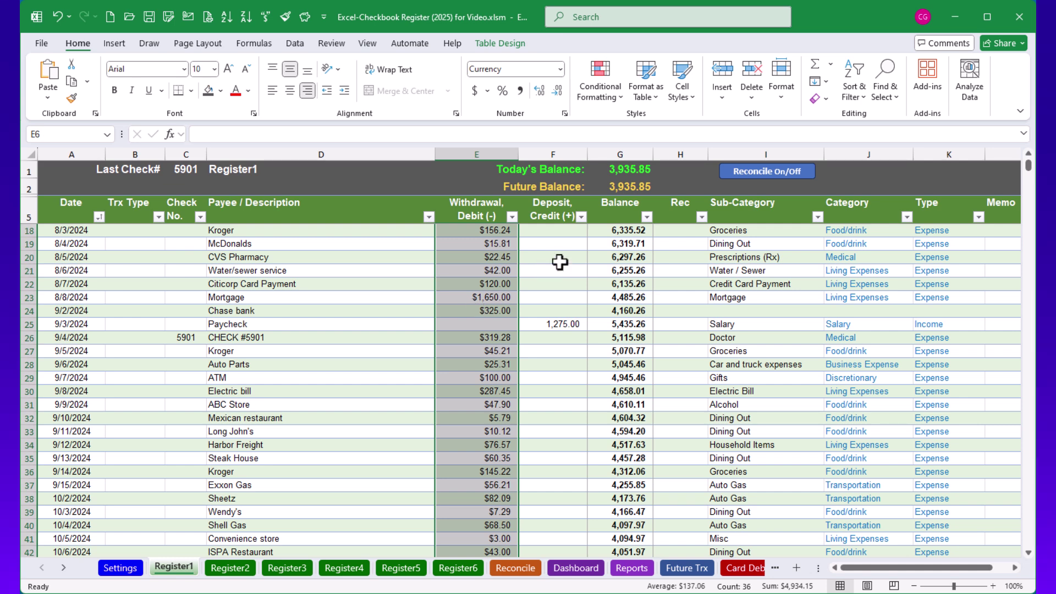
- Format the data of the Deposit, Credit (+) column as Currency
left_click(562, 244)
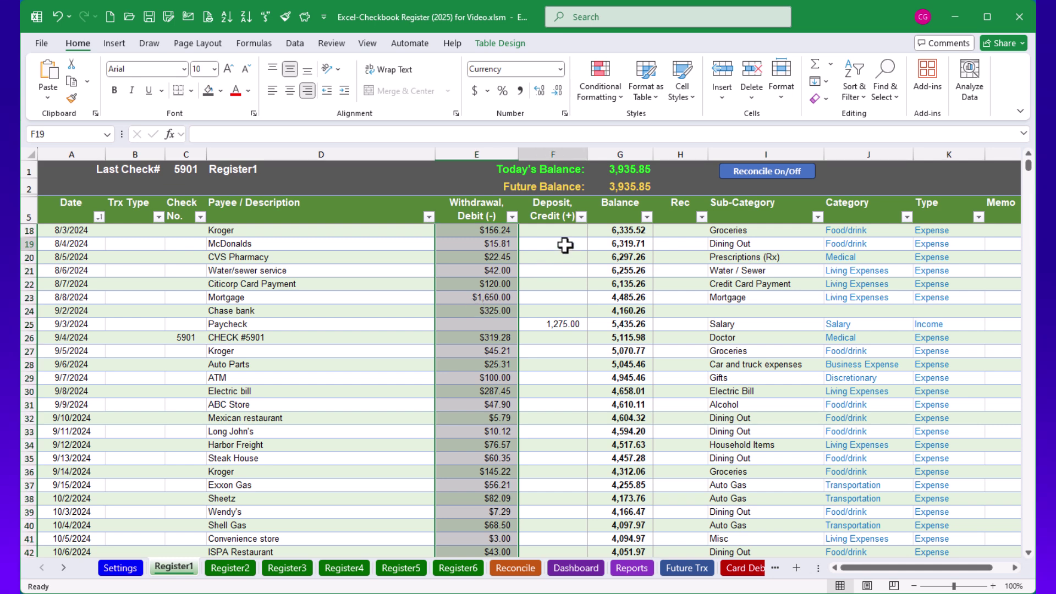
left_click(555, 194)
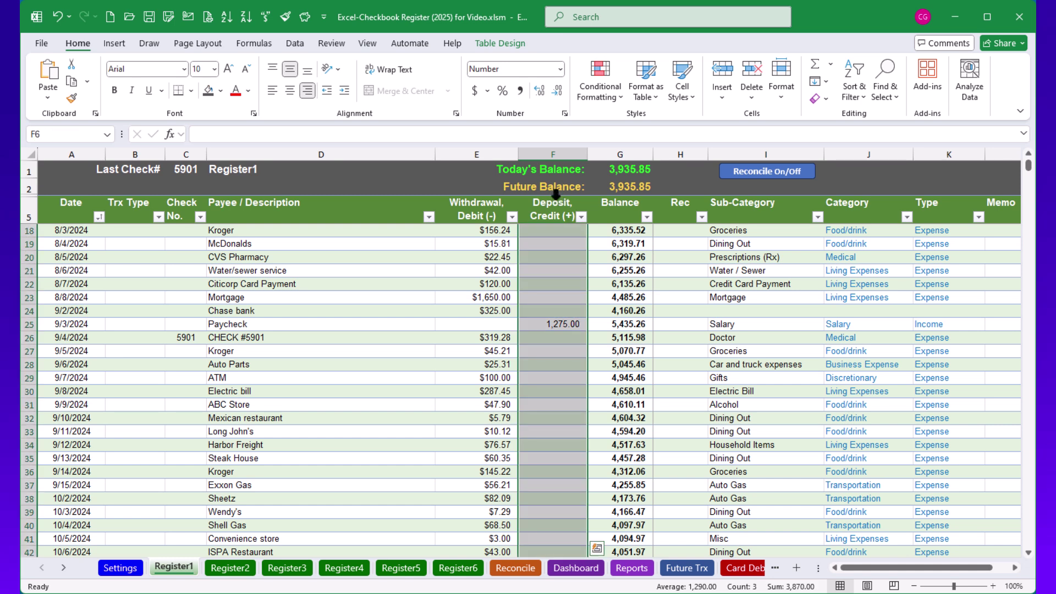
left_click(560, 69)
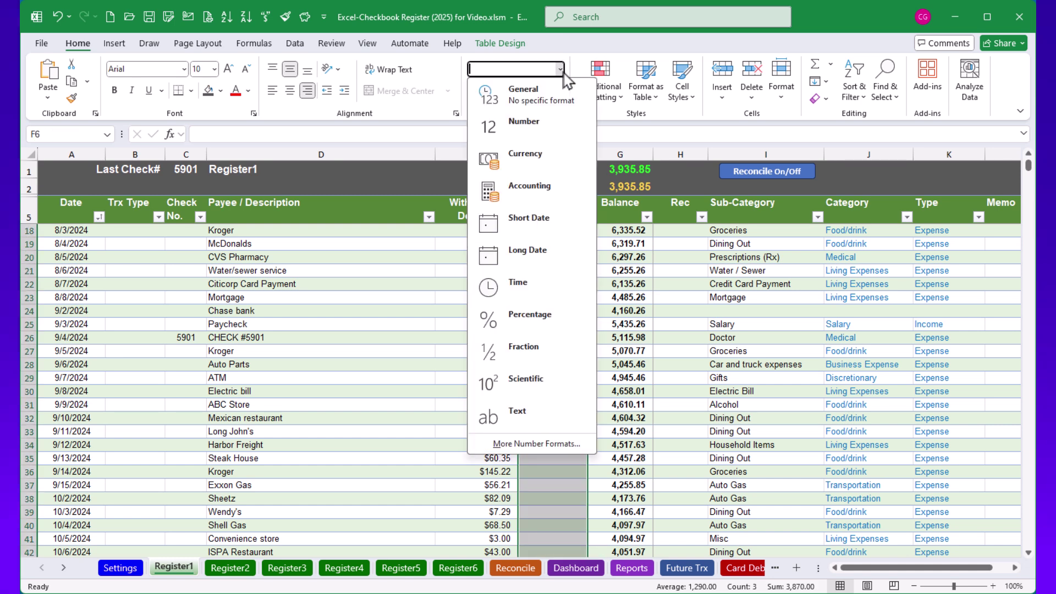
left_click(526, 156)
- Format the data of the Balance column as Currency
left_click(630, 243)
left_click(628, 196)
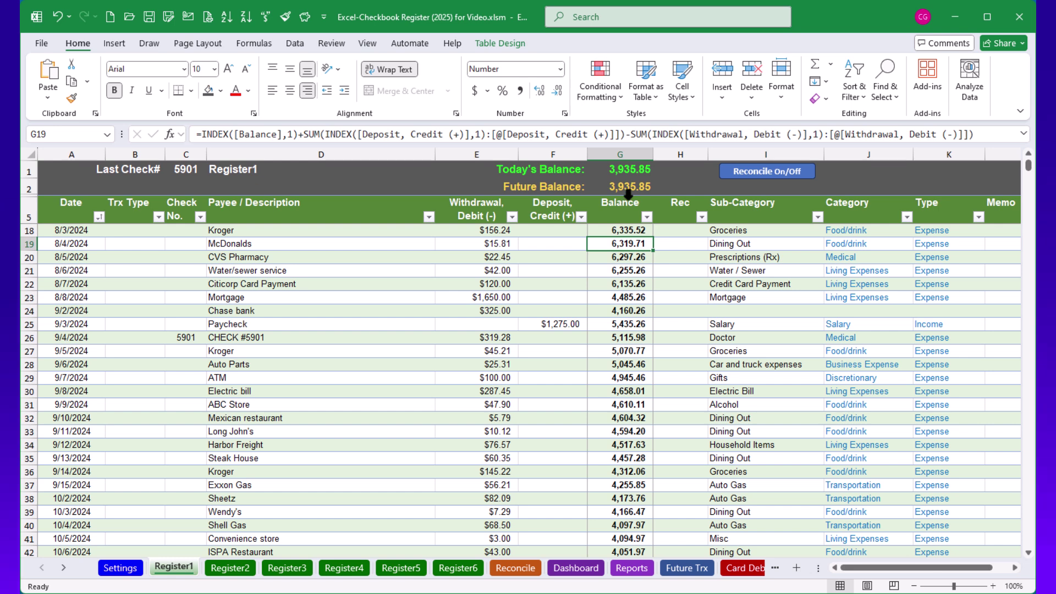
left_click(559, 69)
left_click(527, 156)
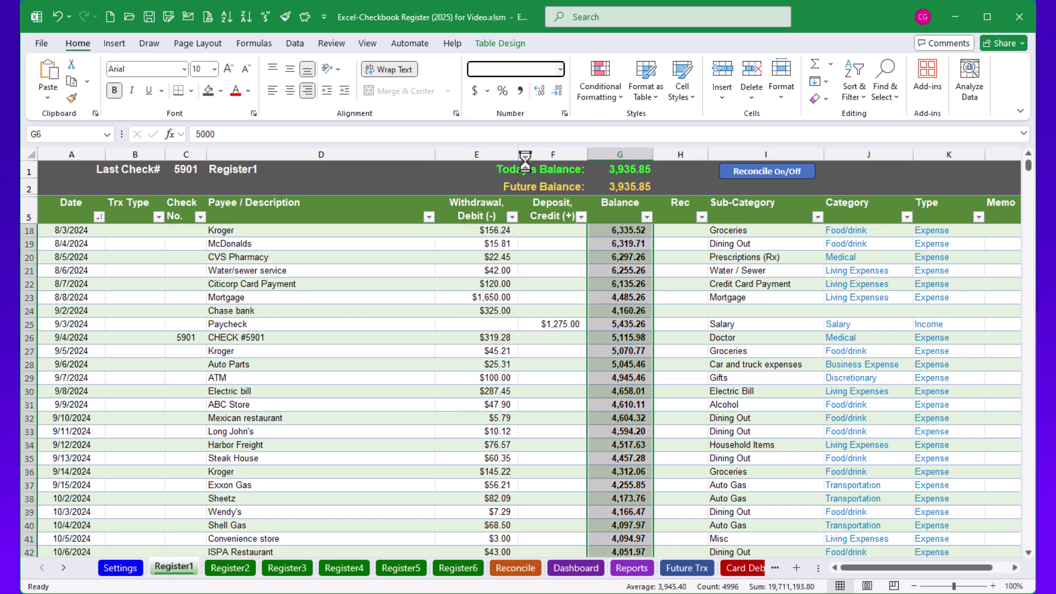
left_click(553, 302)
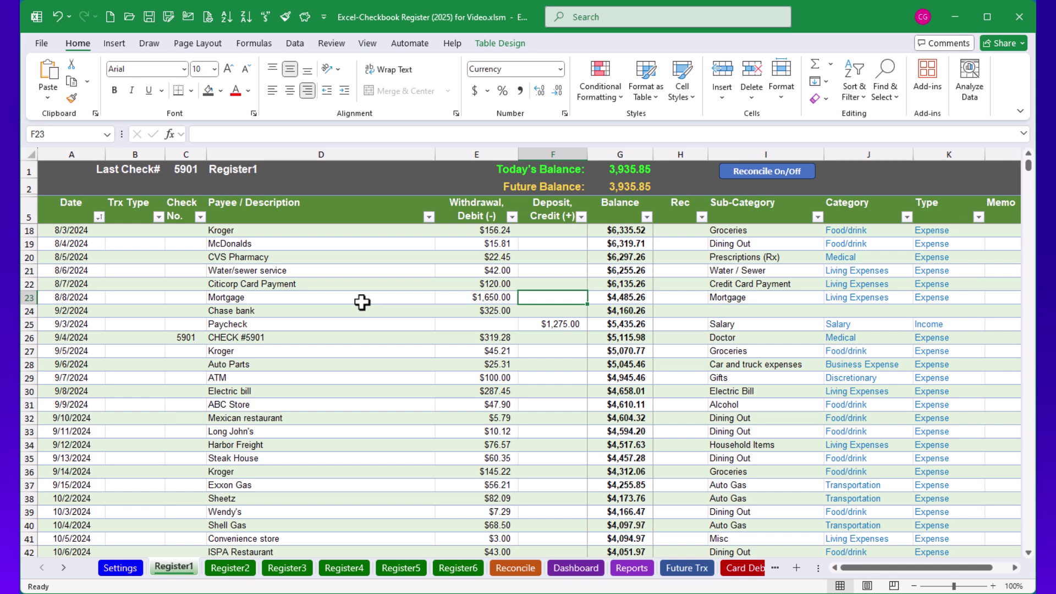
left_click(319, 286)
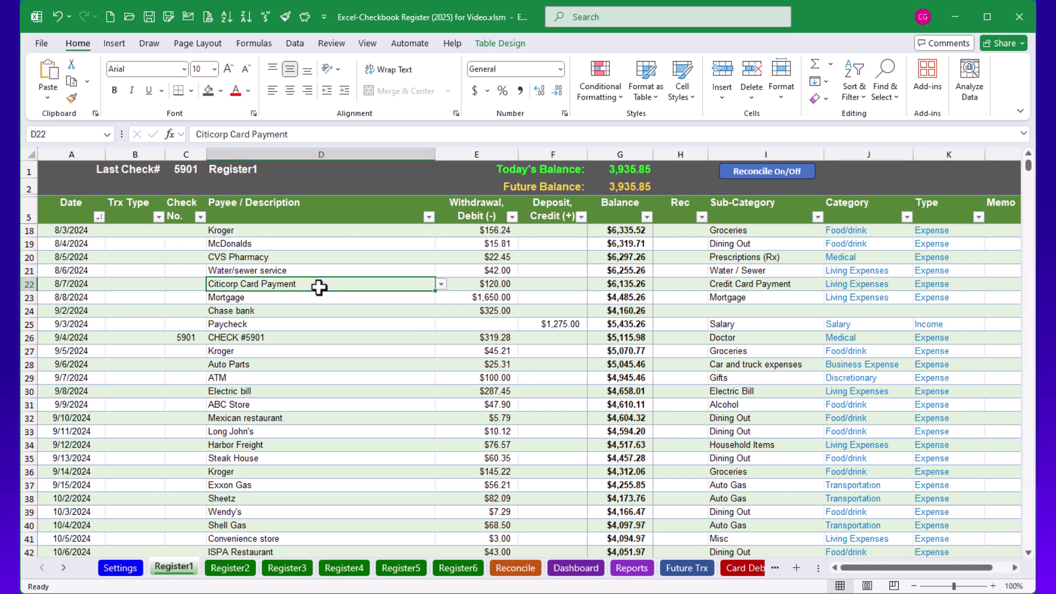
mouse_move(66, 155)
left_mouse_down()
mouse_move(952, 165)
mouse_move(75, 158)
left_mouse_up()
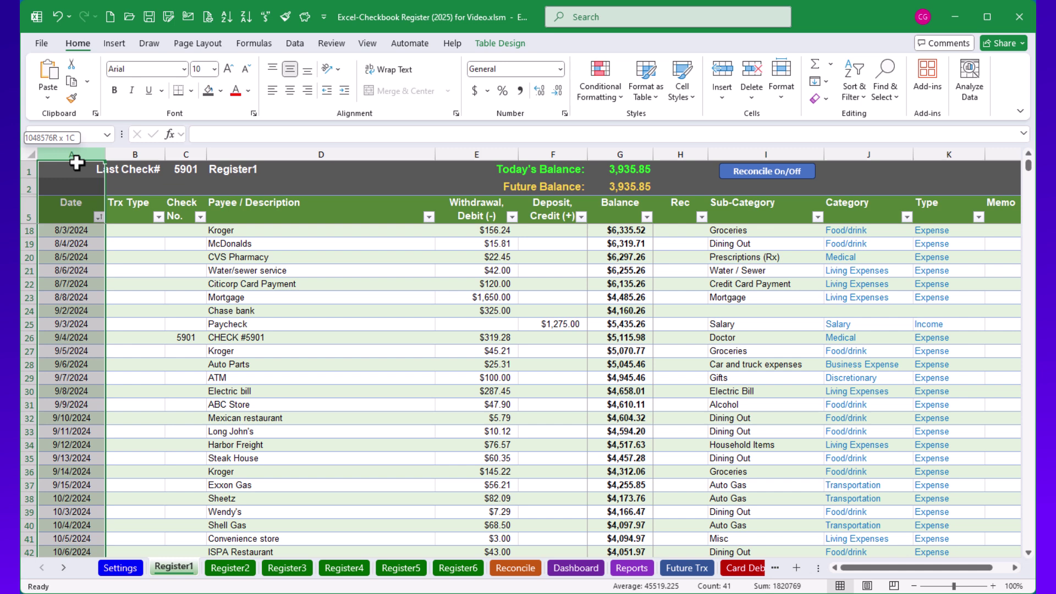
left_click(122, 268)
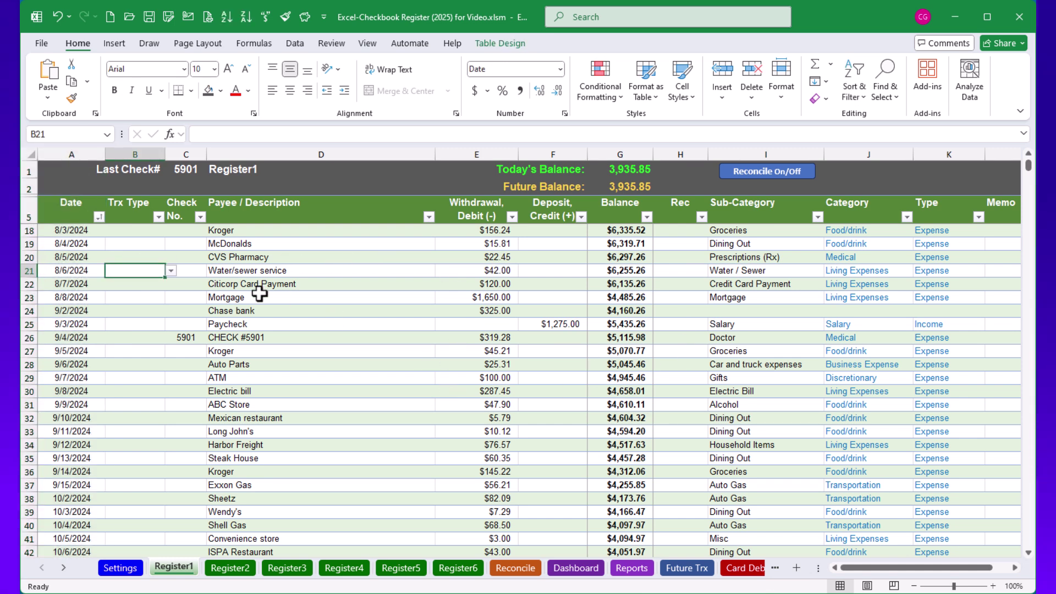
- Try the Bookman Old Style font on all of the register table's data, and undo the font change
left_click(321, 269)
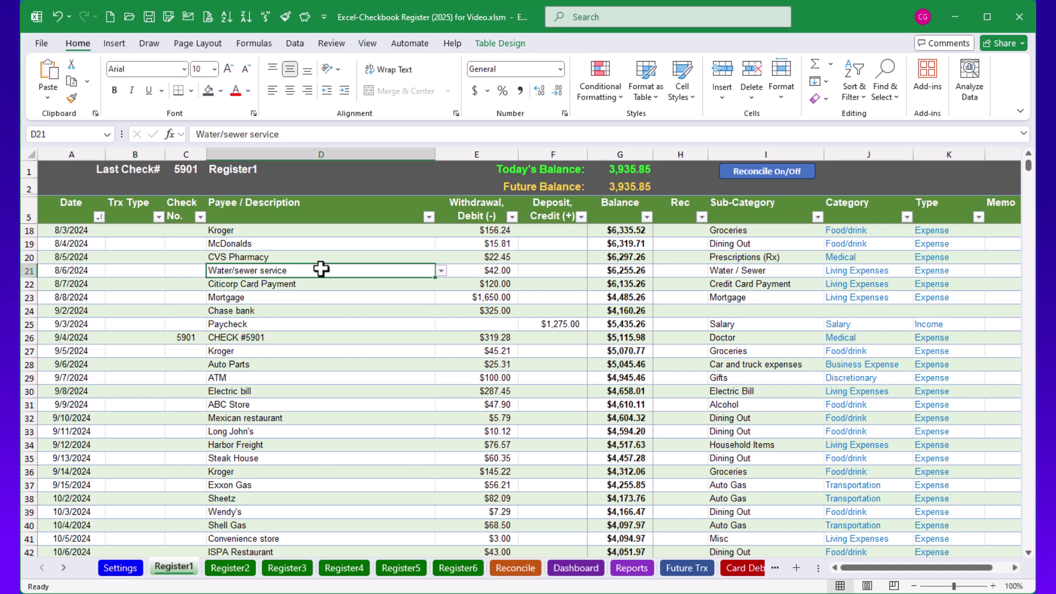
key("ctrl+a")
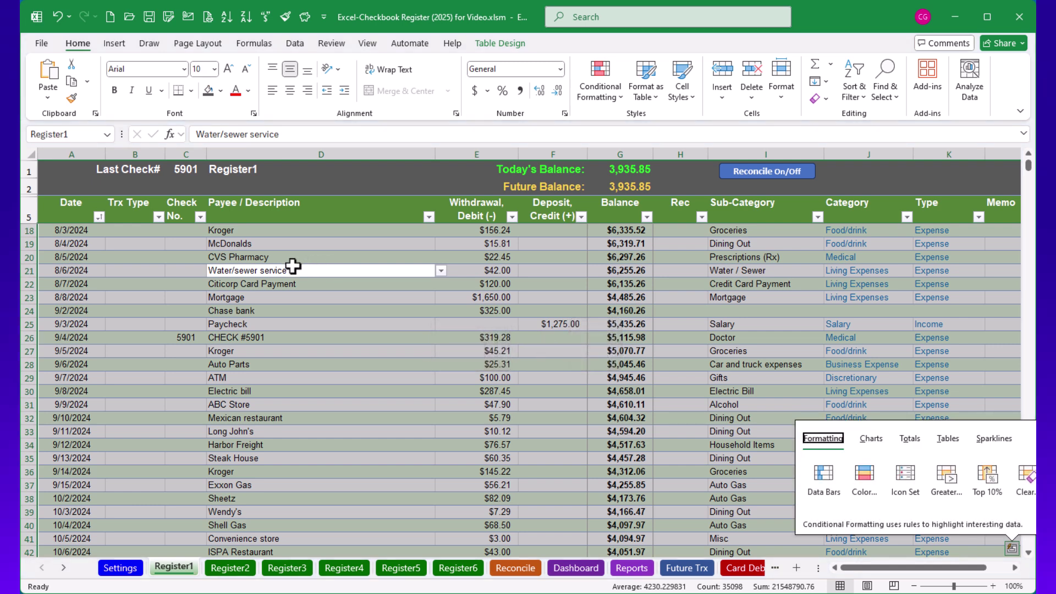
left_click(184, 69)
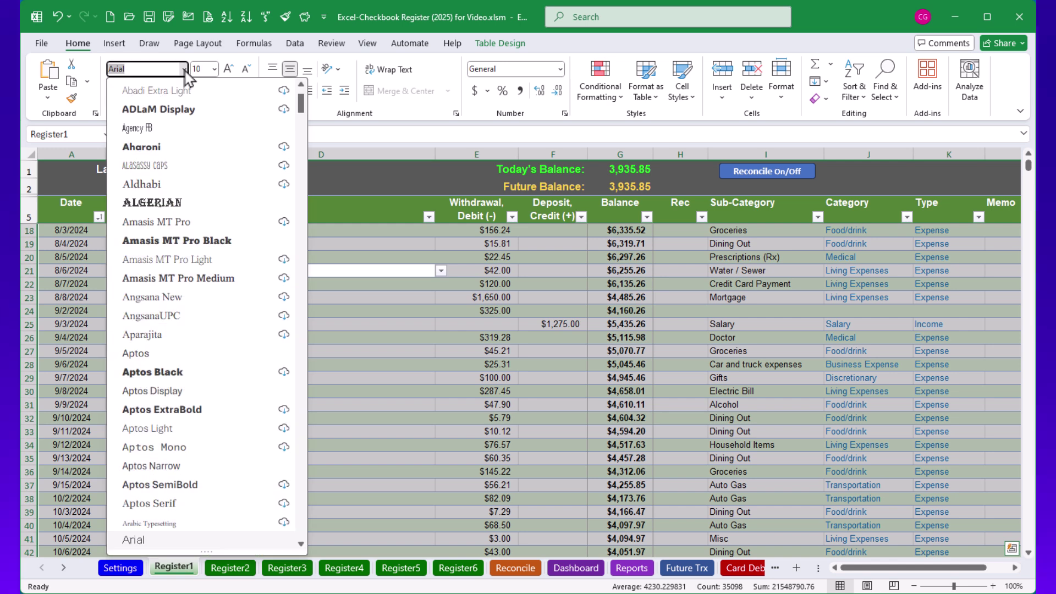
scroll(176, 393, "down", 10)
left_click(176, 391)
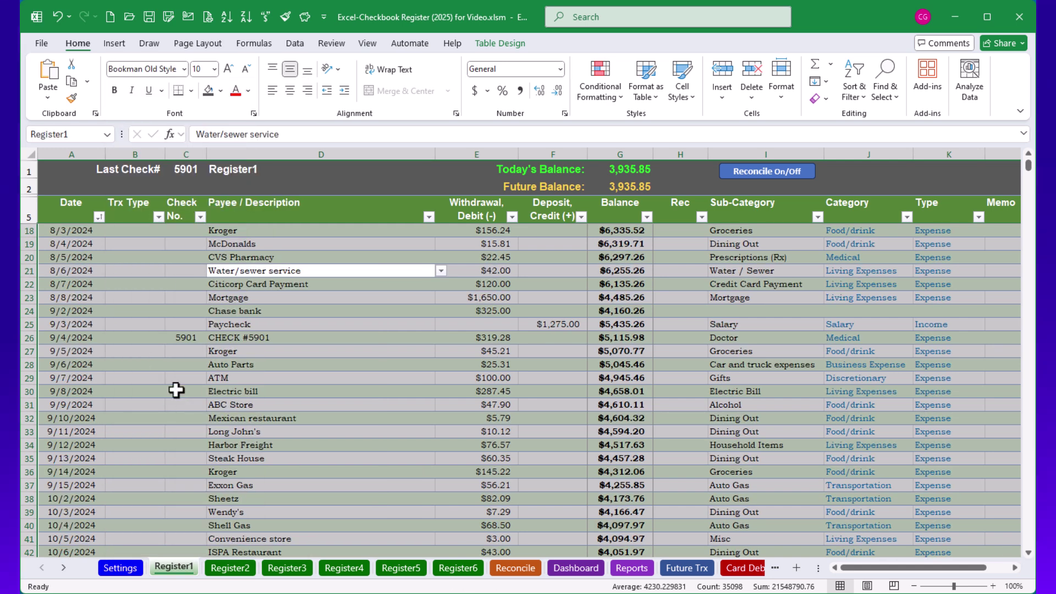
left_click(292, 369)
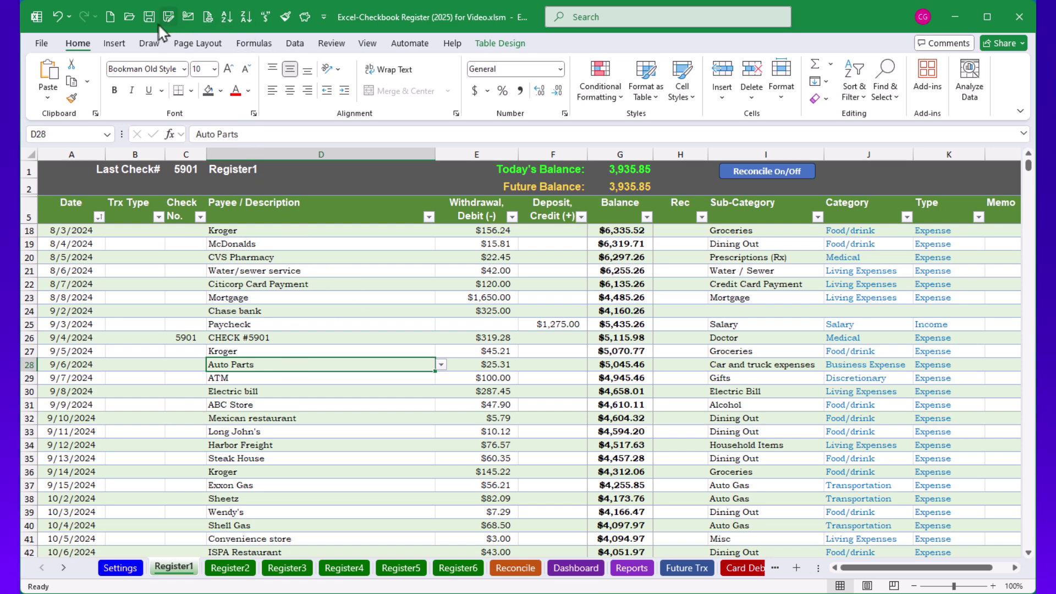
left_click(58, 17)
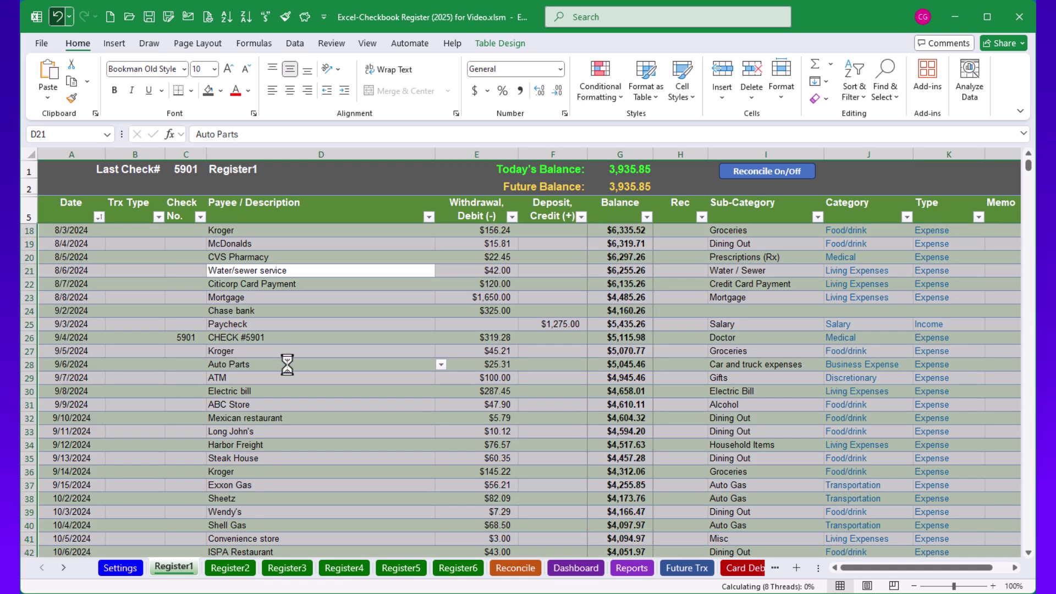
left_click(304, 331)
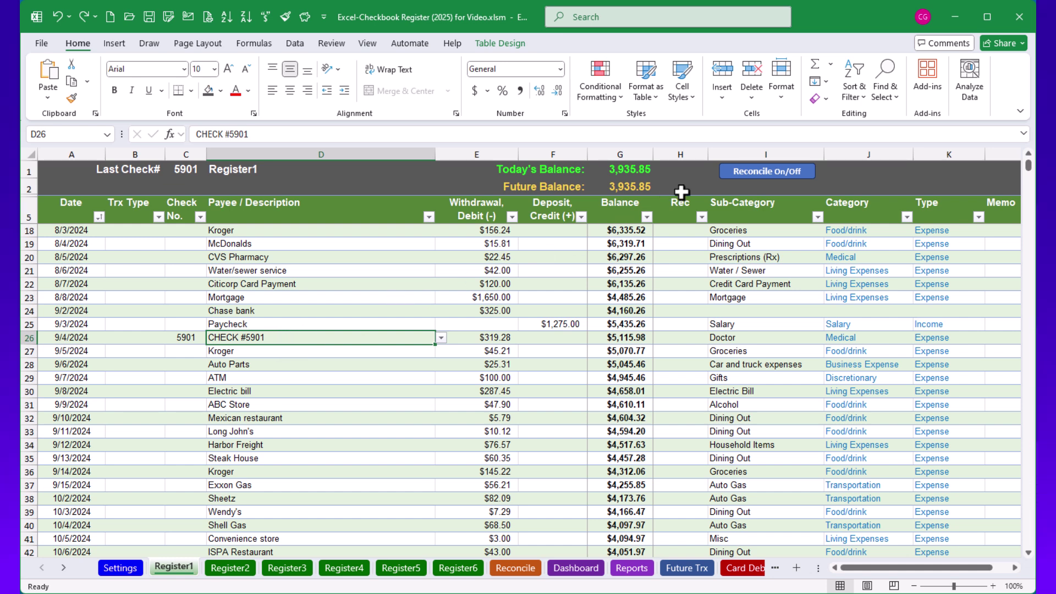
- Turn on Reconcile mode for the Register1 sheet
left_click(768, 177)
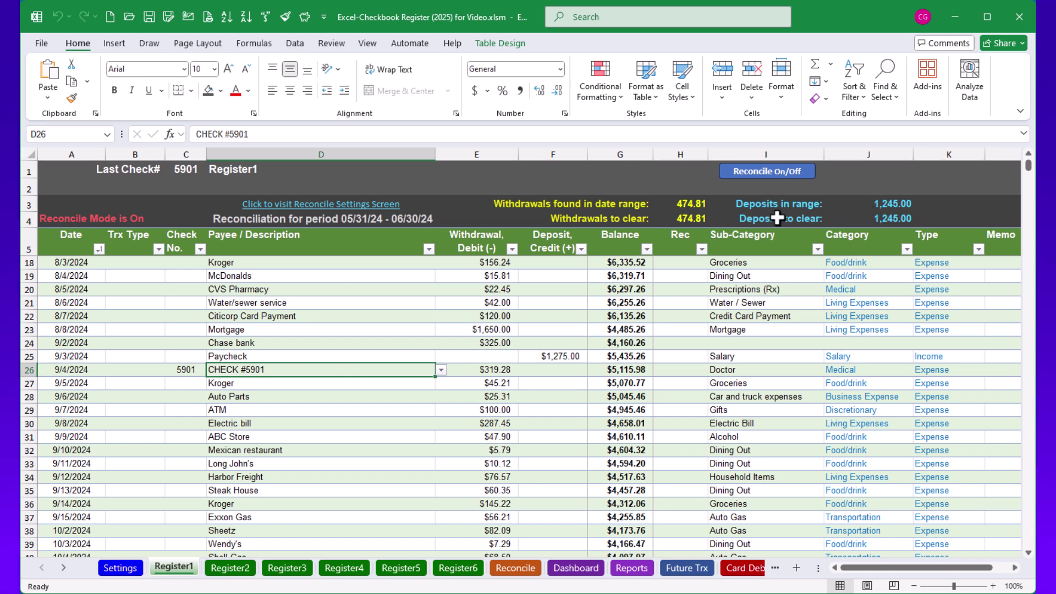
right_click(678, 151)
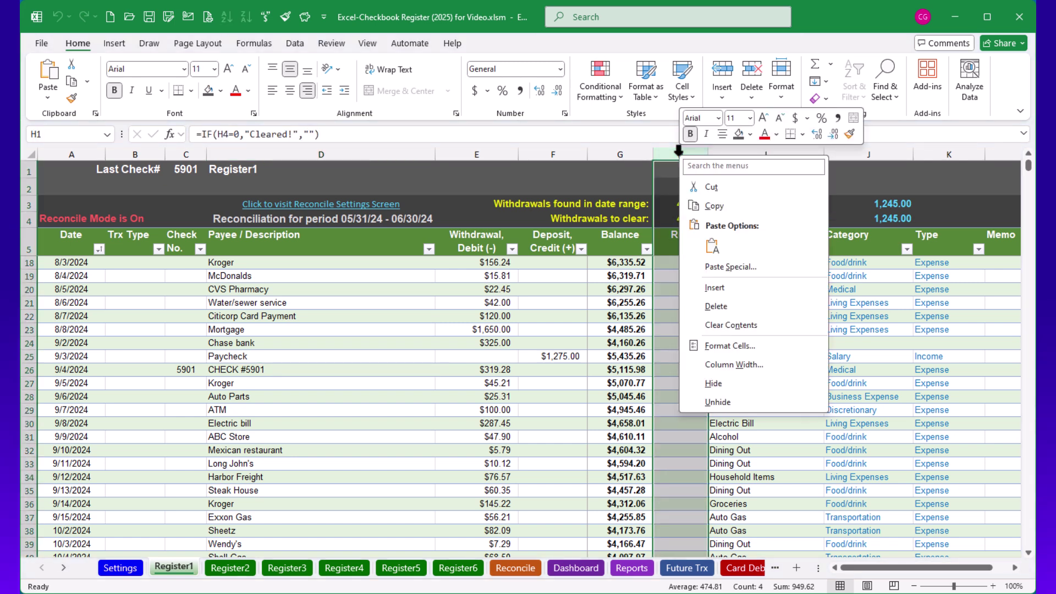
key("Escape")
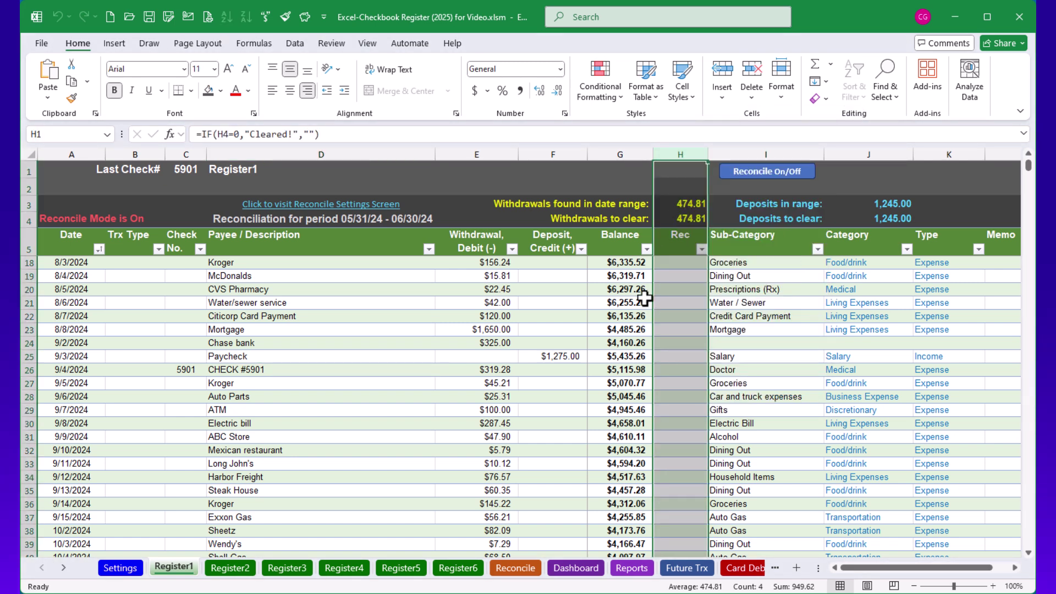
left_click(669, 275)
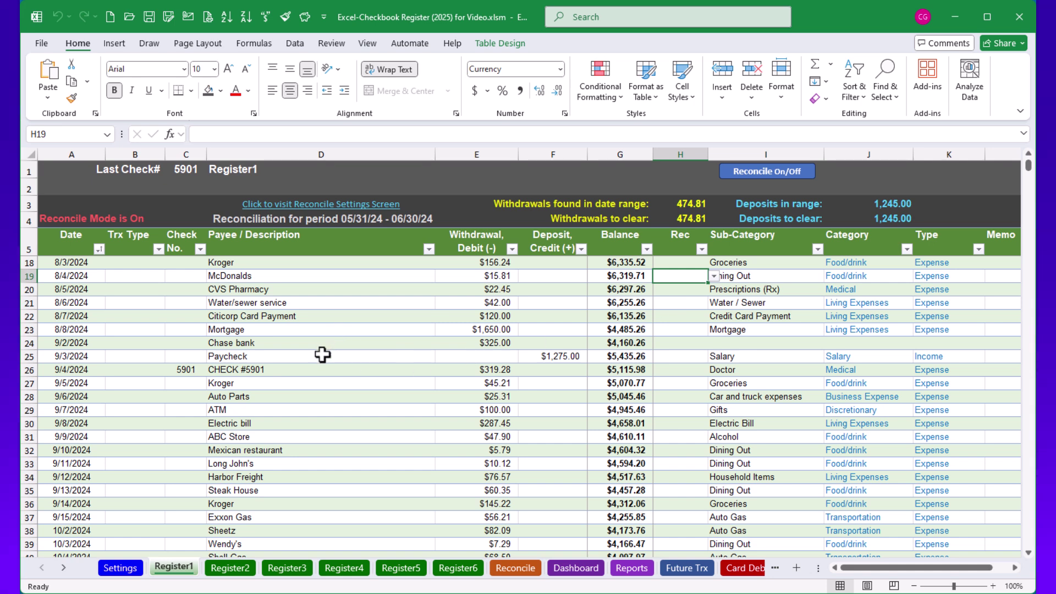
- Insert a new column before Payee / Description, widened and with the header Vendor
right_click(233, 149)
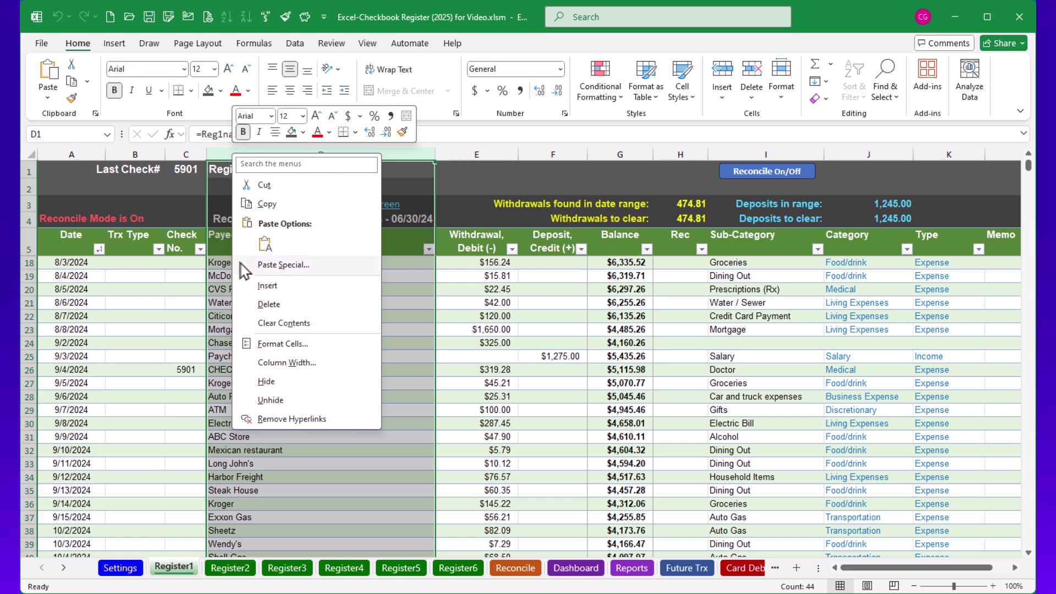
left_click(268, 286)
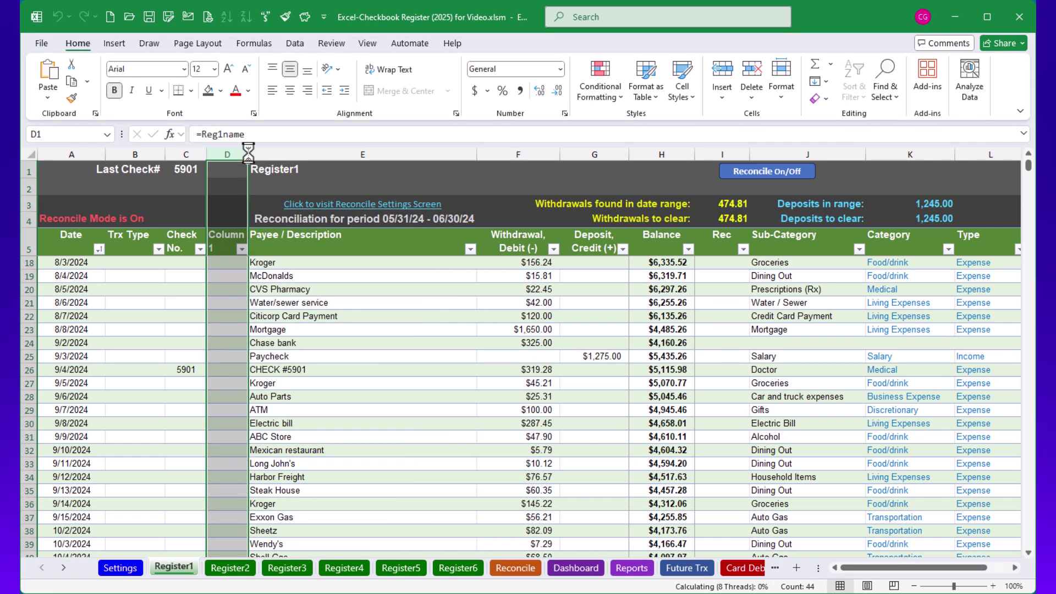
left_click_drag(248, 154, 325, 160)
left_click(217, 247)
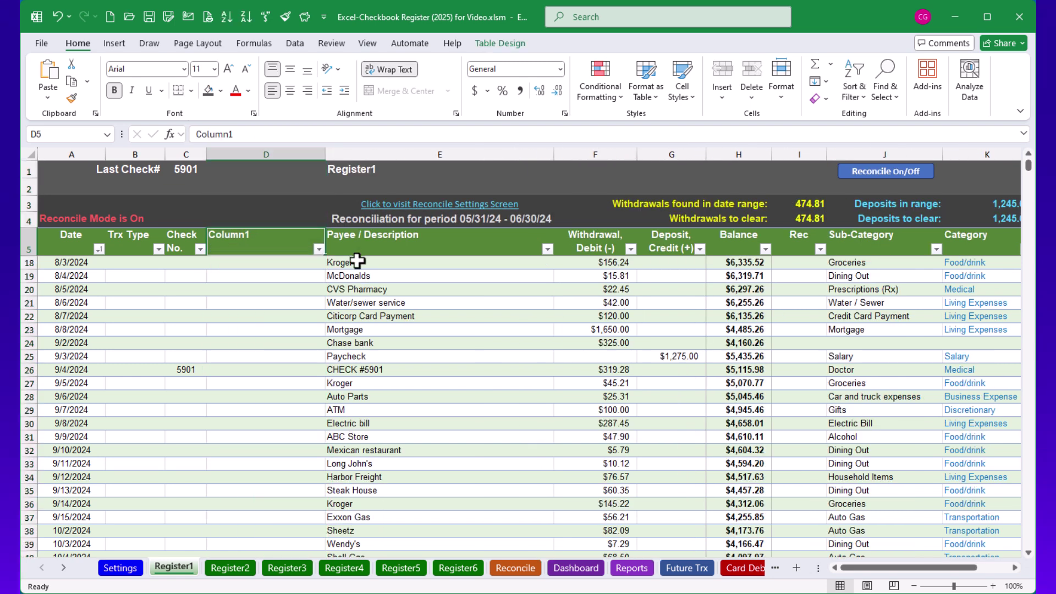
type("Vendor")
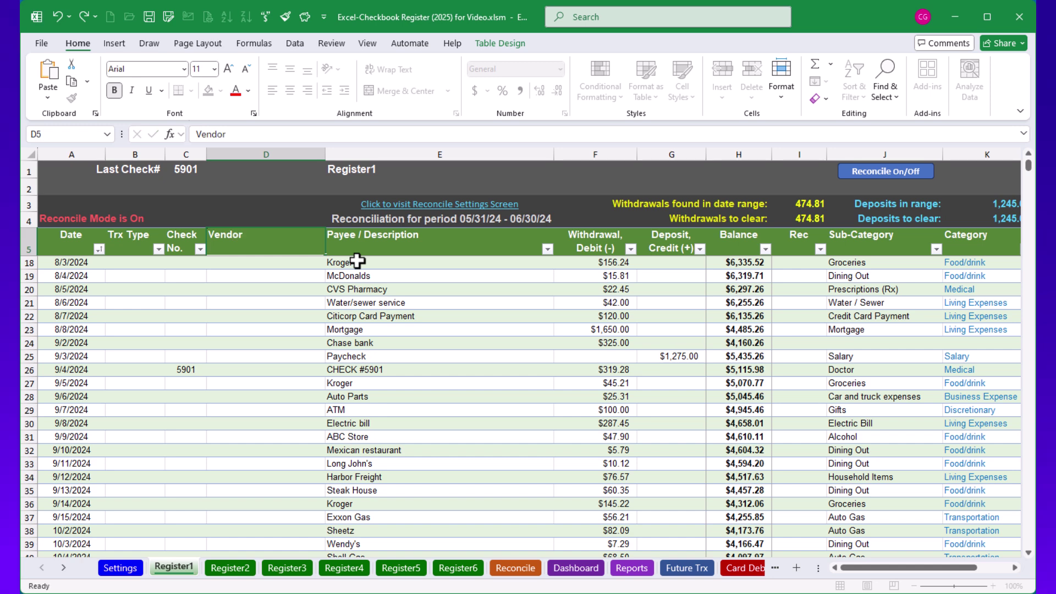
key("Return")
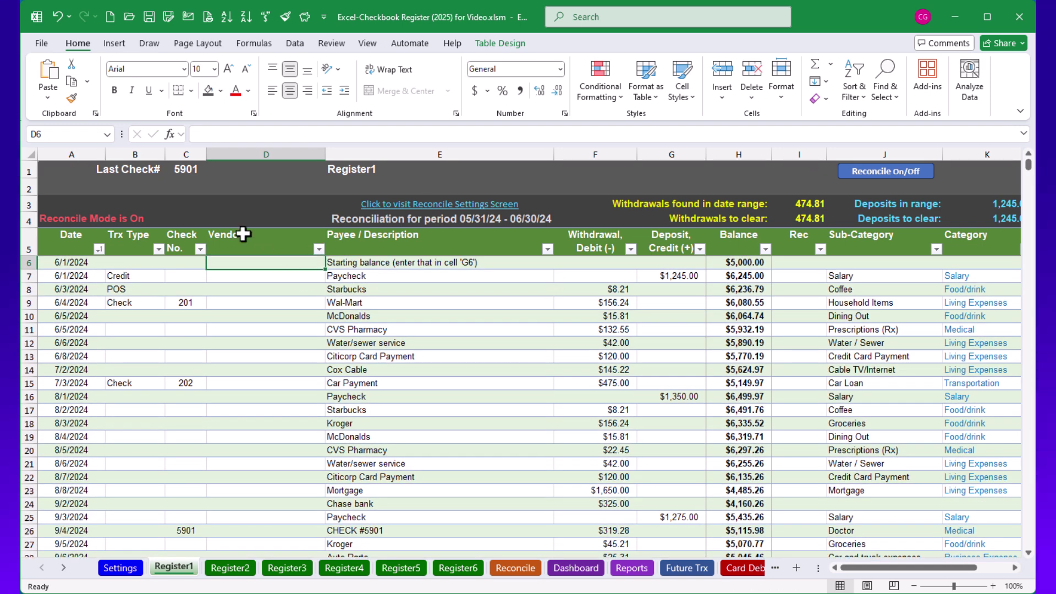
- Undo the Vendor header, the widening and the insertion of the new column before Payee / Description
left_click(55, 20)
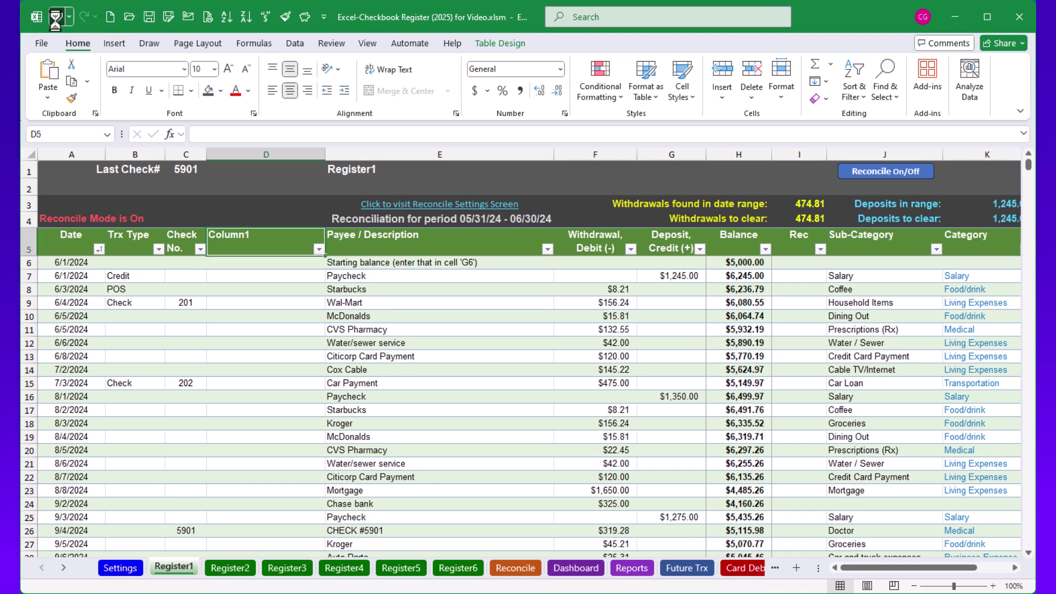
left_click(54, 20)
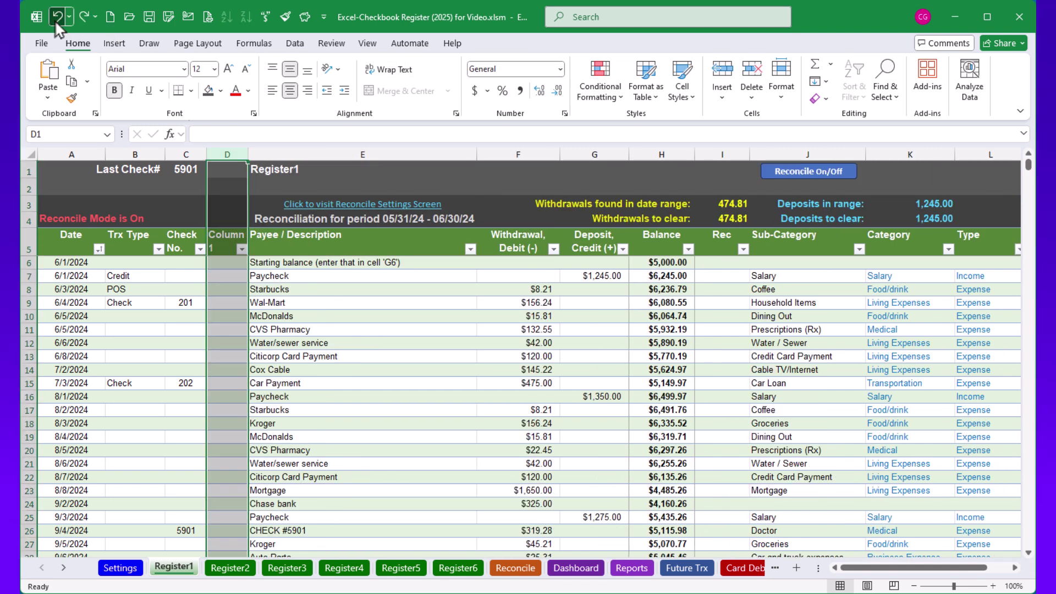
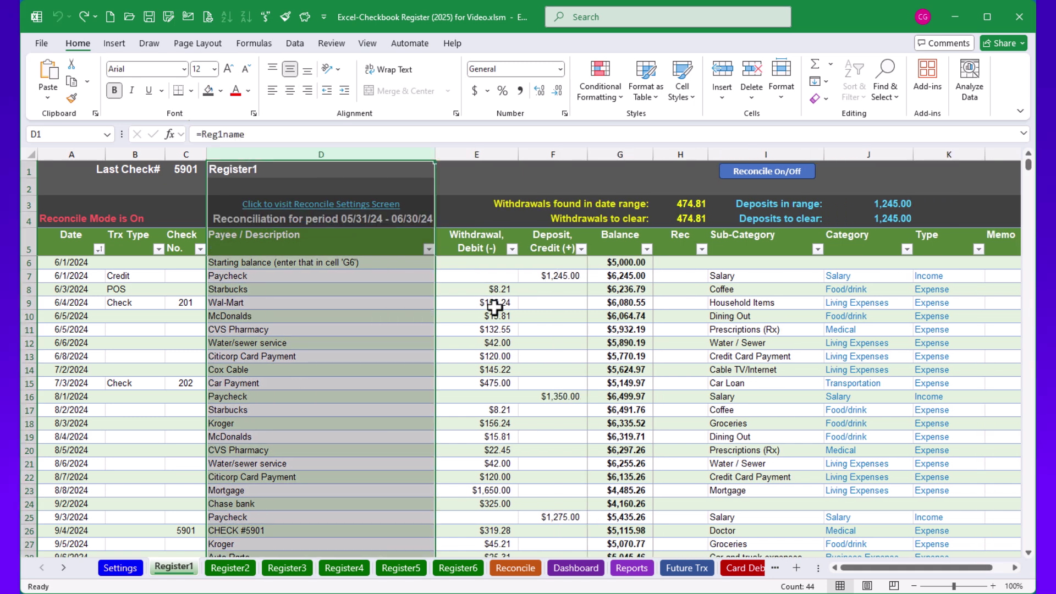
left_click(500, 305)
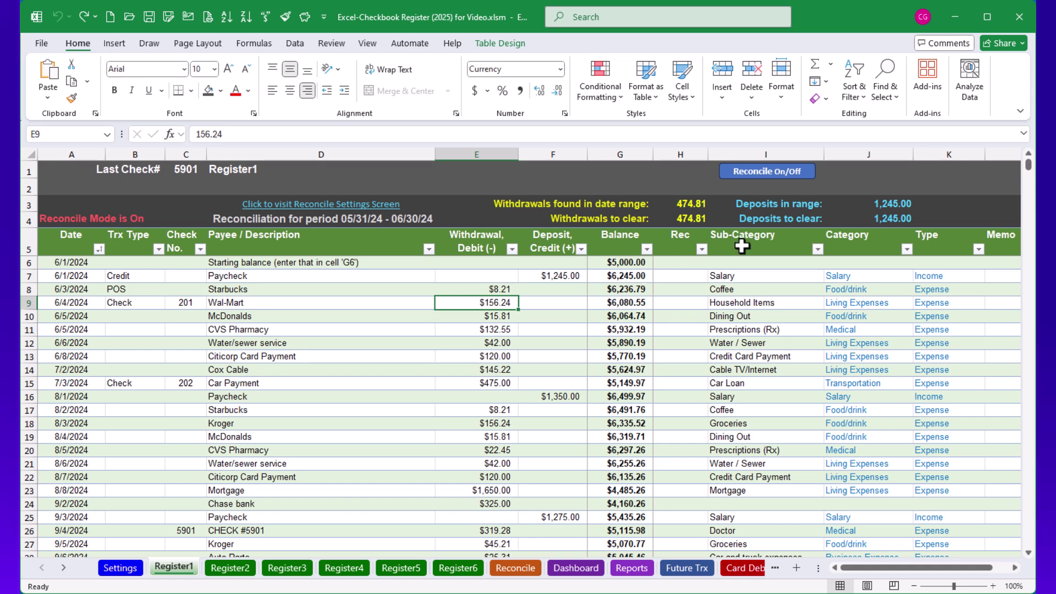
- Insert an empty column between Rec and Sub-Category in the register table
right_click(747, 152)
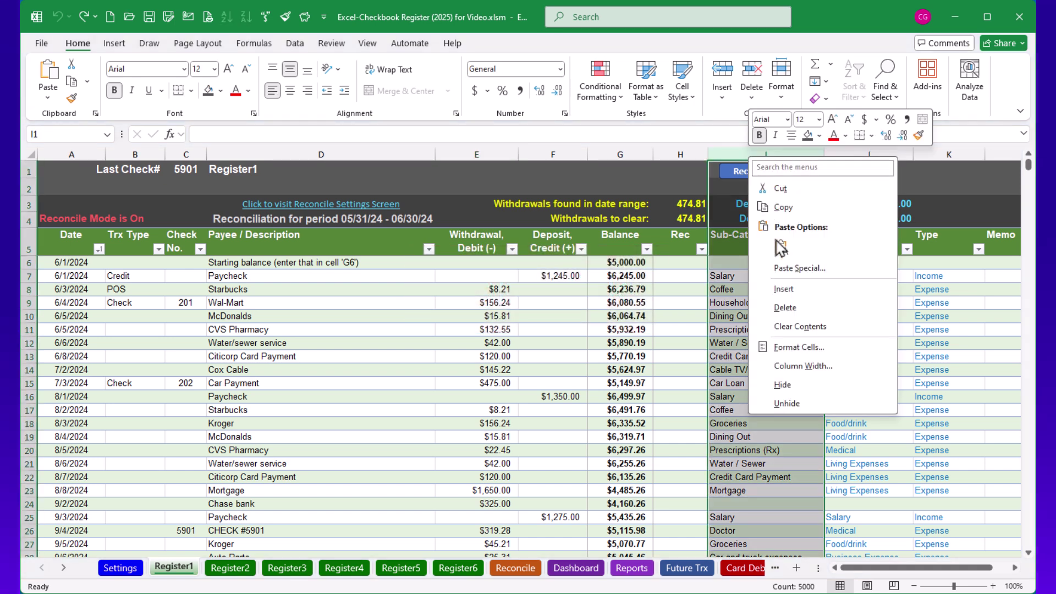
left_click(784, 290)
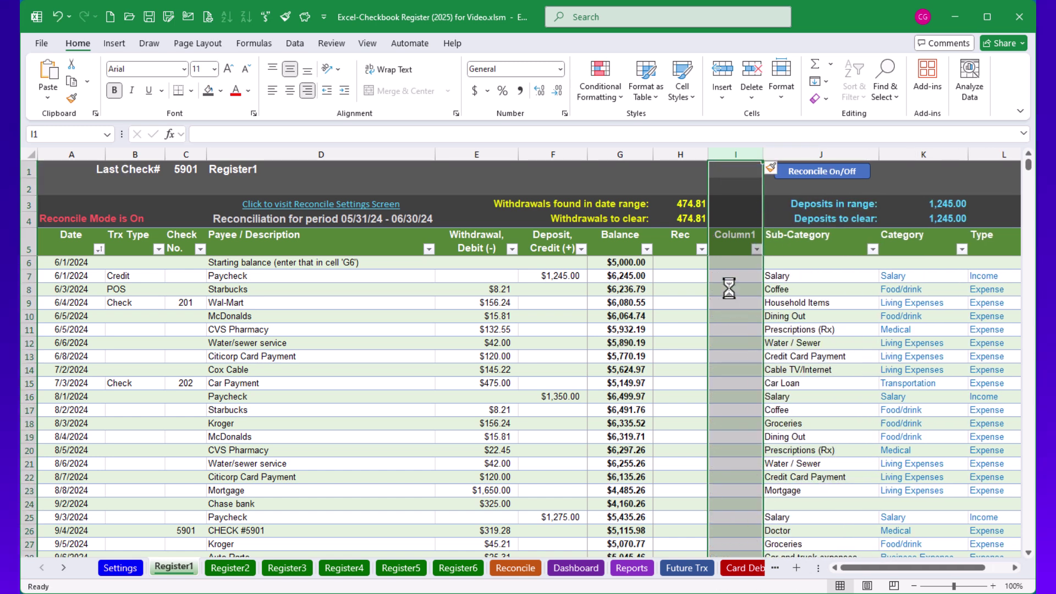
left_click(729, 289)
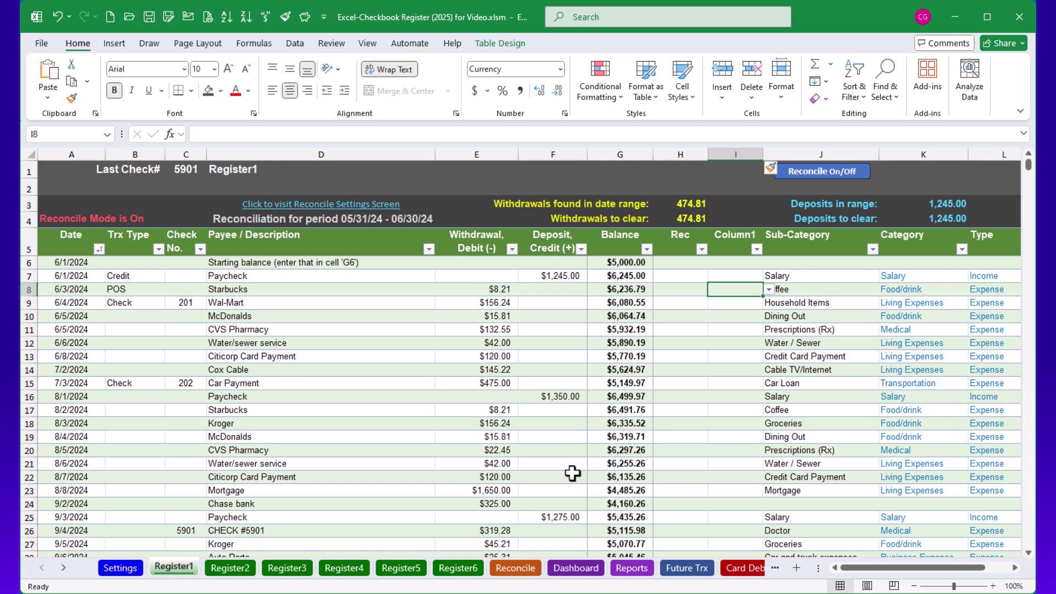
left_click(343, 346)
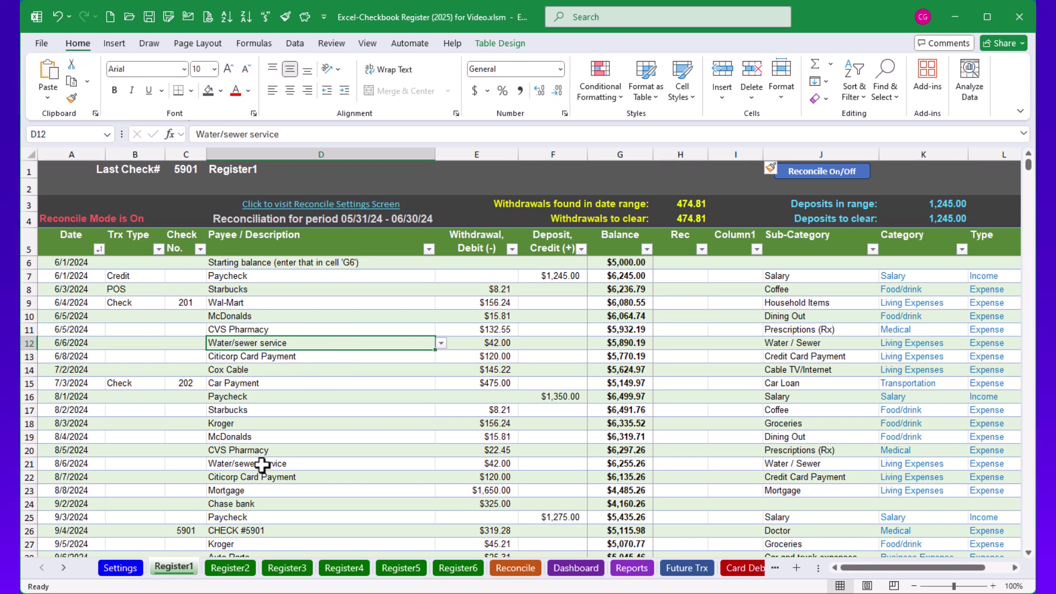
- Go to the Categories List for Dropdown table on the Settings sheet
left_click(121, 568)
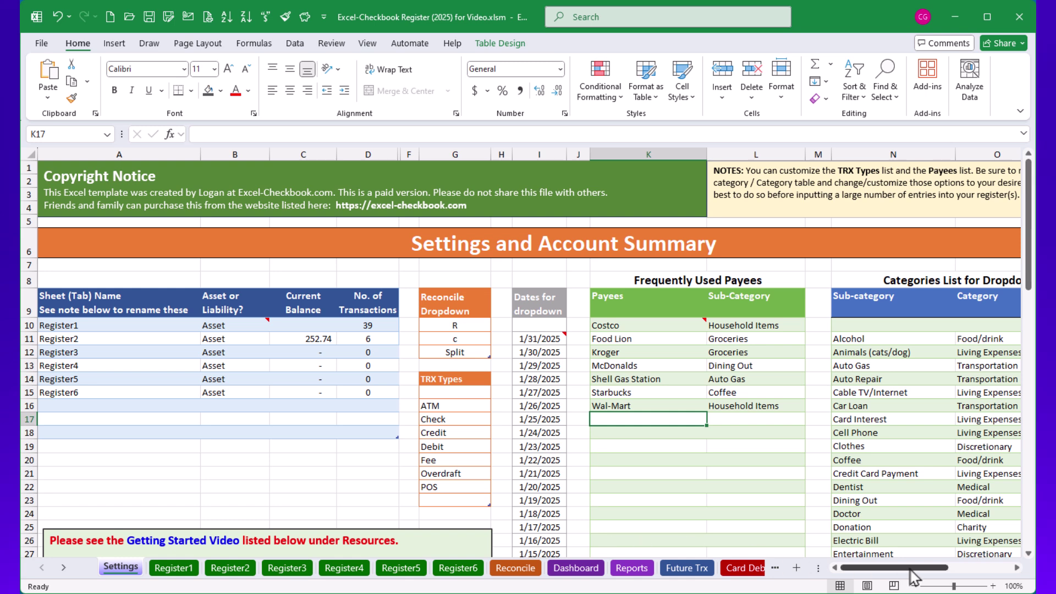
left_click_drag(889, 570, 917, 571)
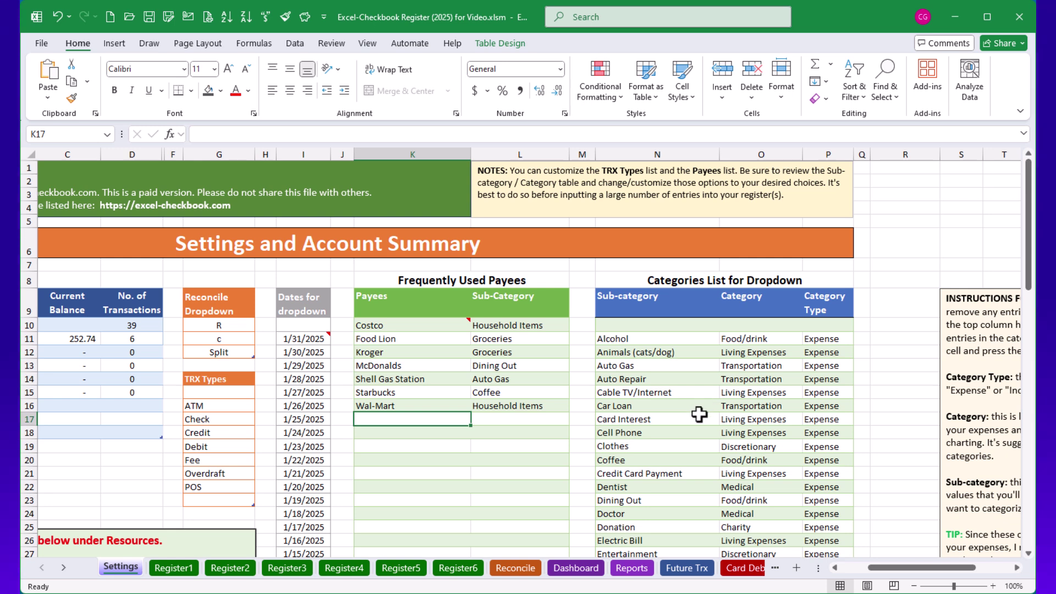
- Insert a blank row above Car Loan in the Categories List for Dropdown table and take it out again
left_click(642, 406)
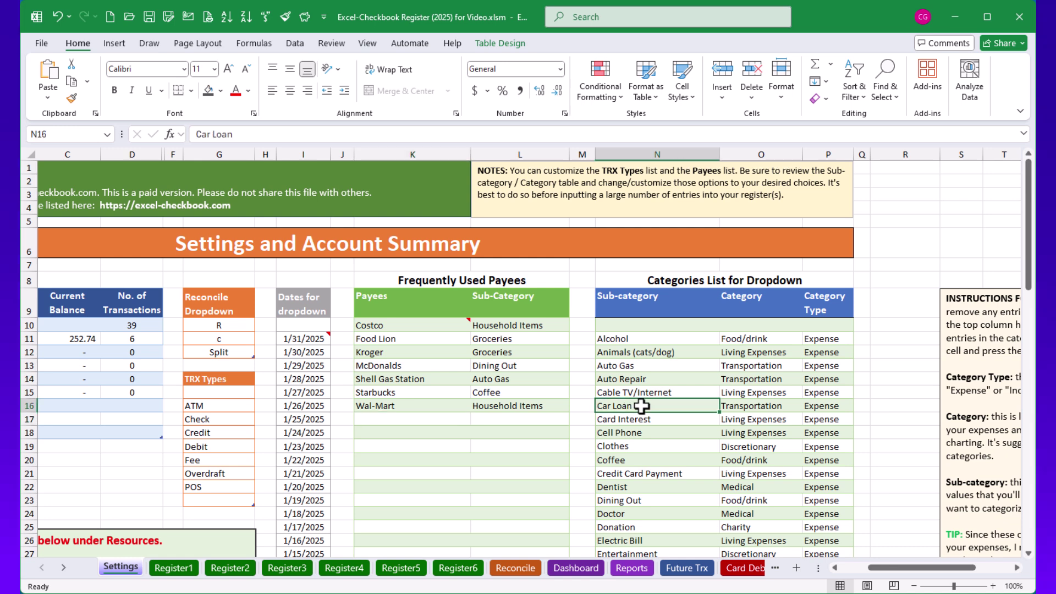
scroll(641, 406, "down", 2)
scroll(641, 406, "up", 2)
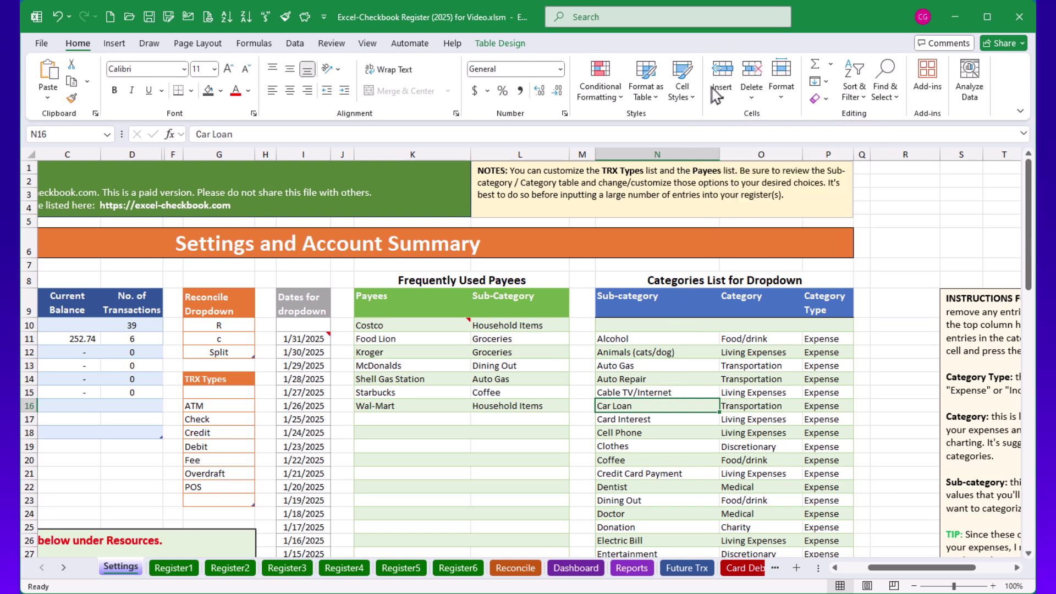
left_click(722, 67)
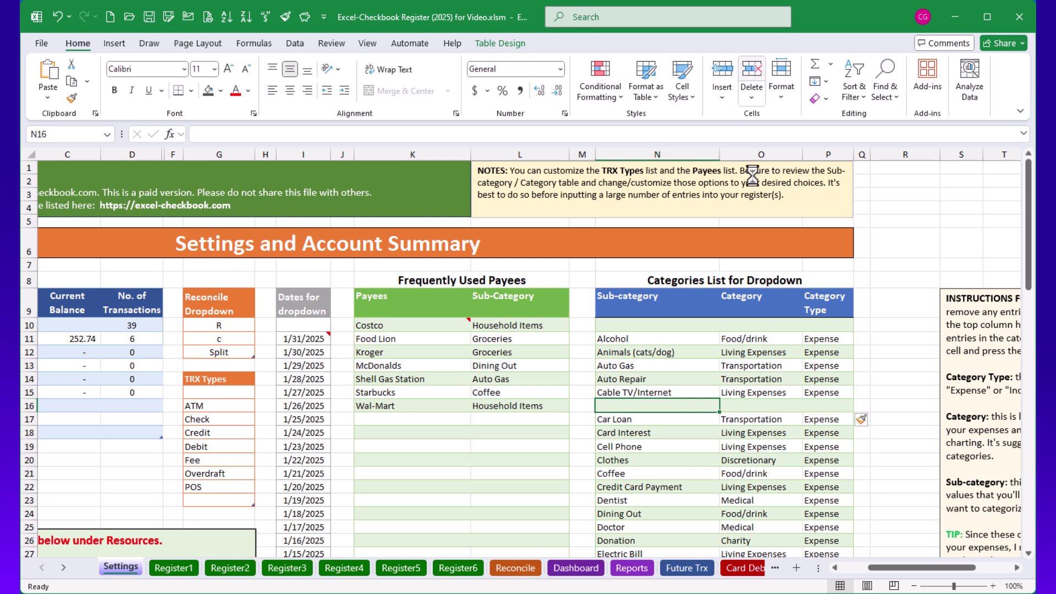
key("ctrl+z")
- Delete the Card Interest row from the Categories List for Dropdown table
left_click(644, 418)
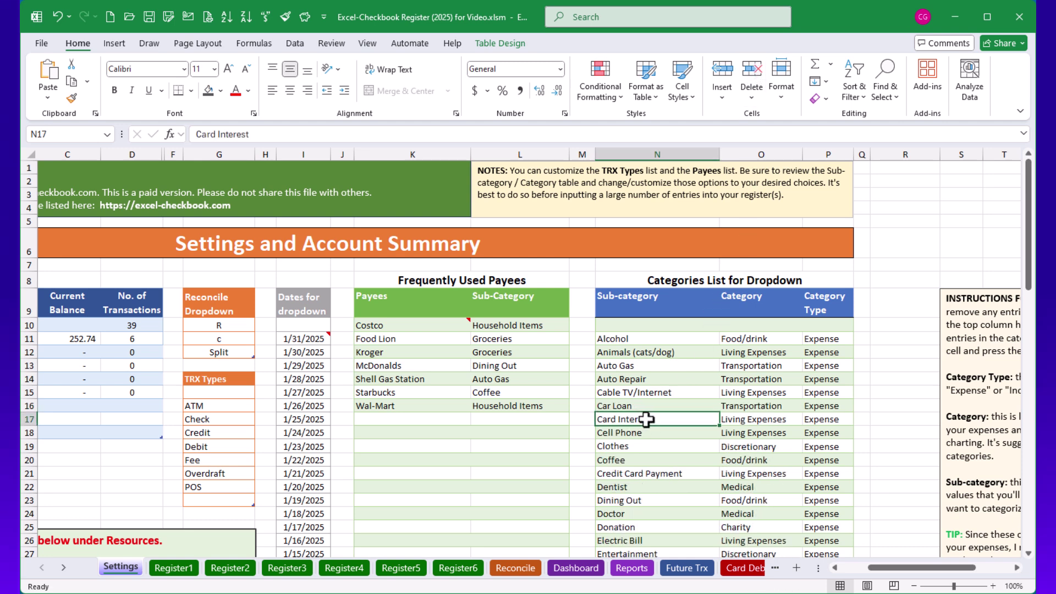
left_click(751, 69)
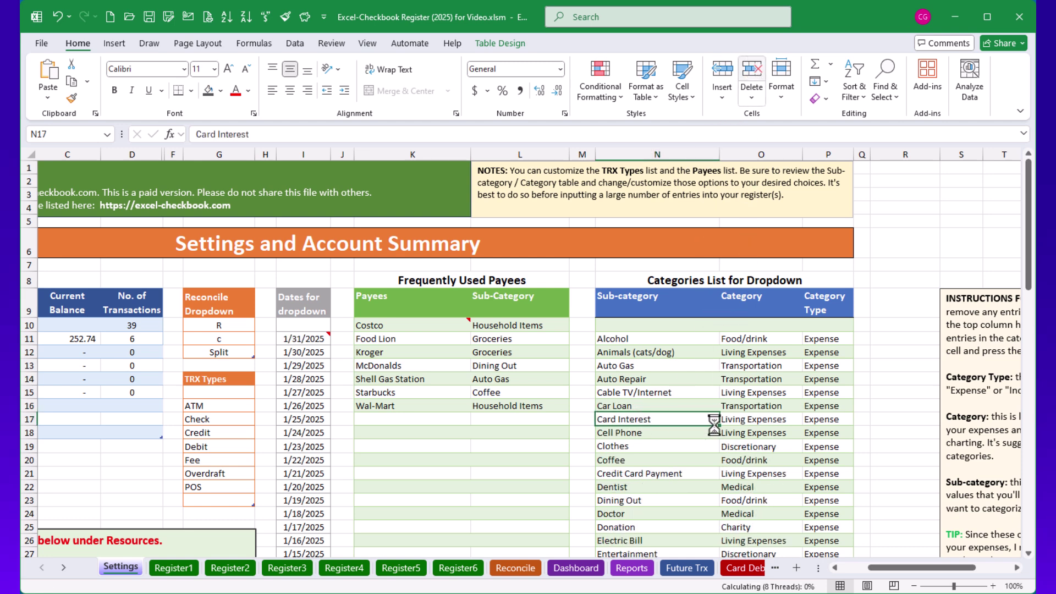
left_click(672, 460)
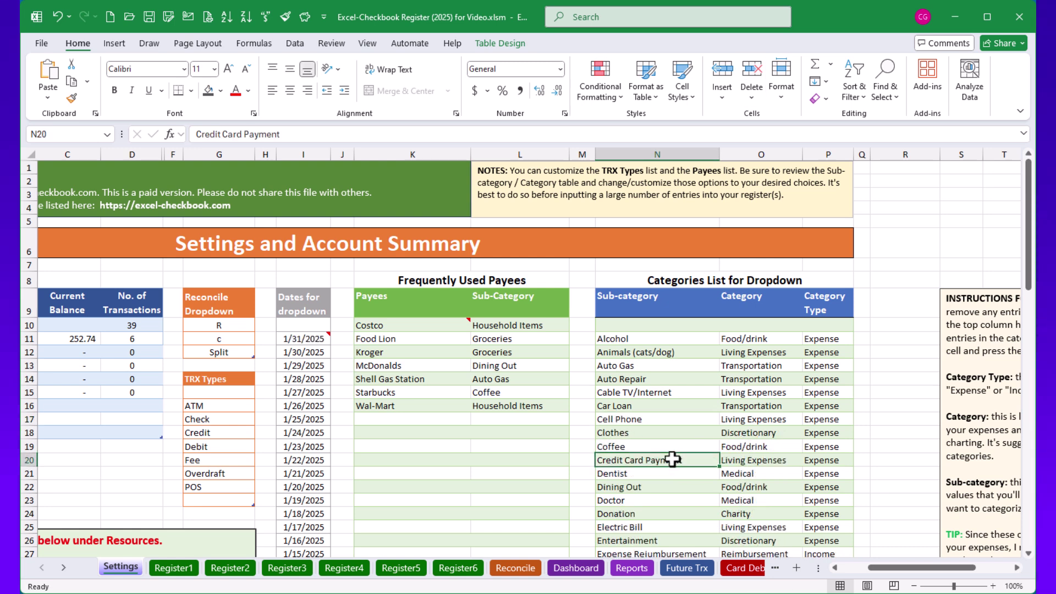
- Sort the Categories List for Dropdown table on cell values A to Z, first by Category and second by Sub-category
scroll(671, 459, "down", 2)
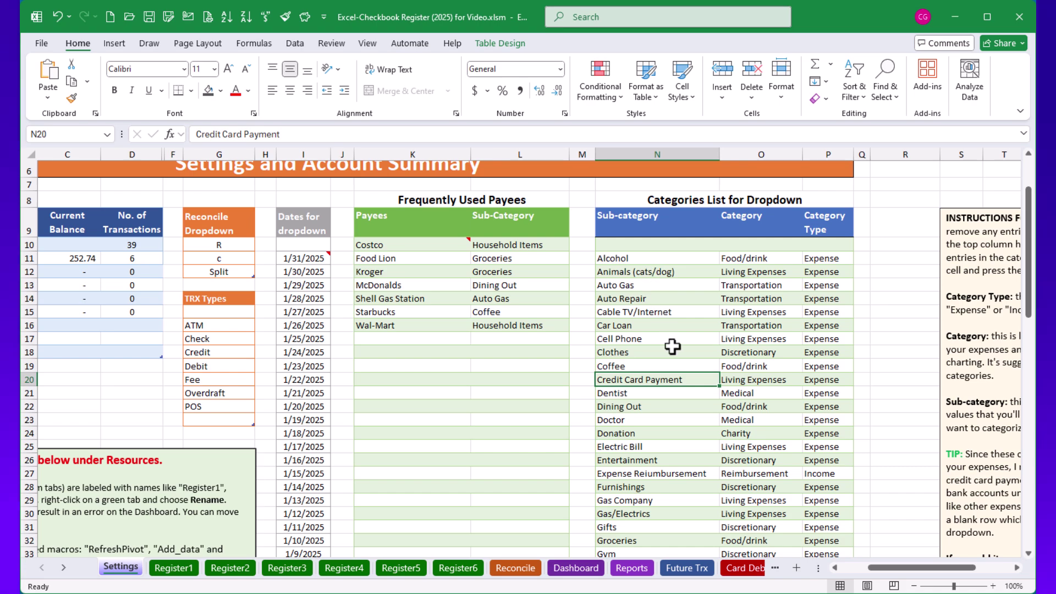
left_click(649, 258)
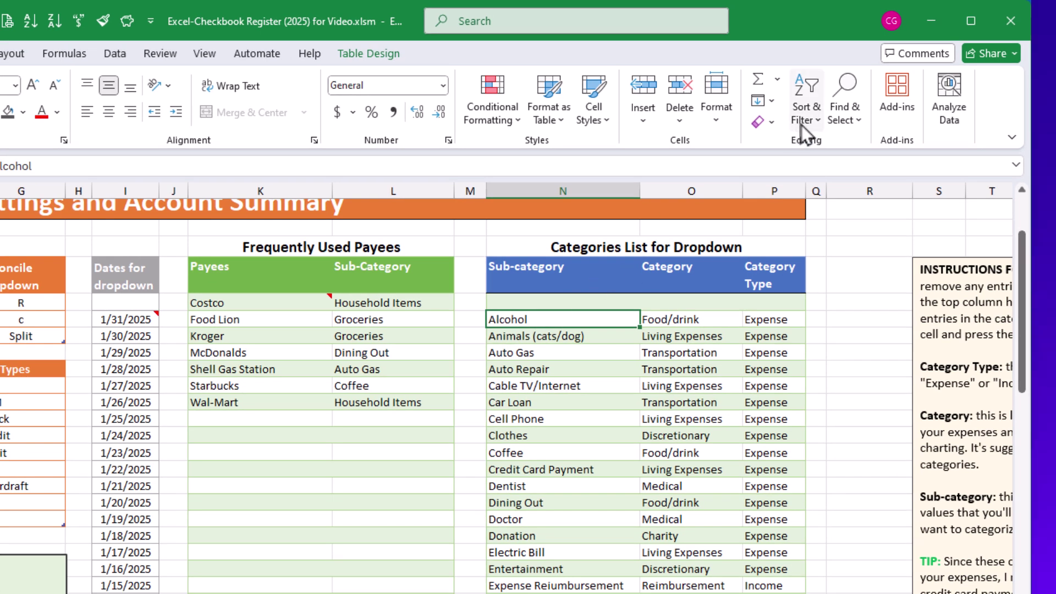
left_click(814, 115)
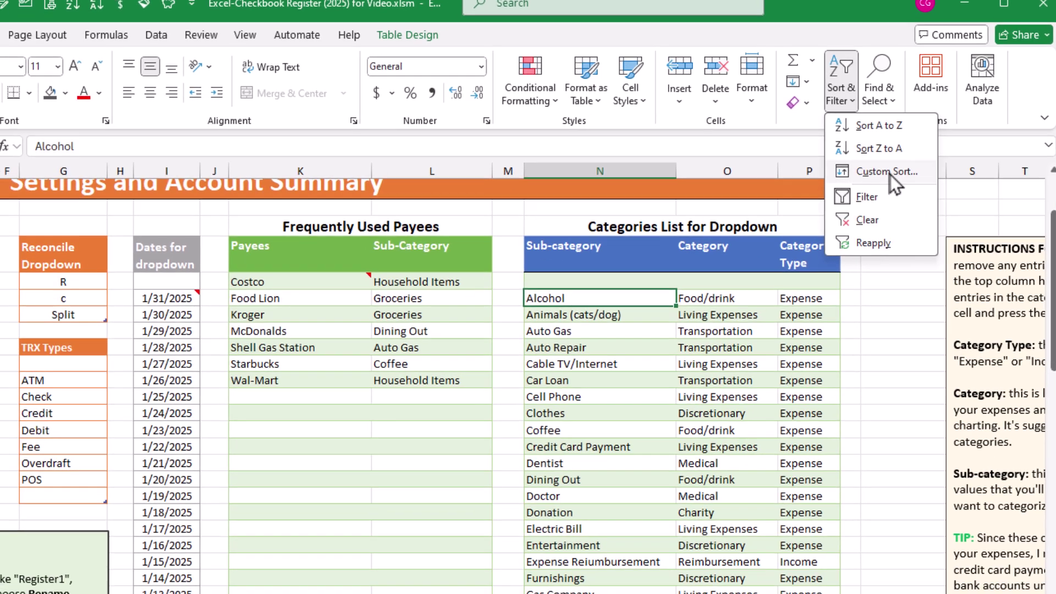
left_click(855, 193)
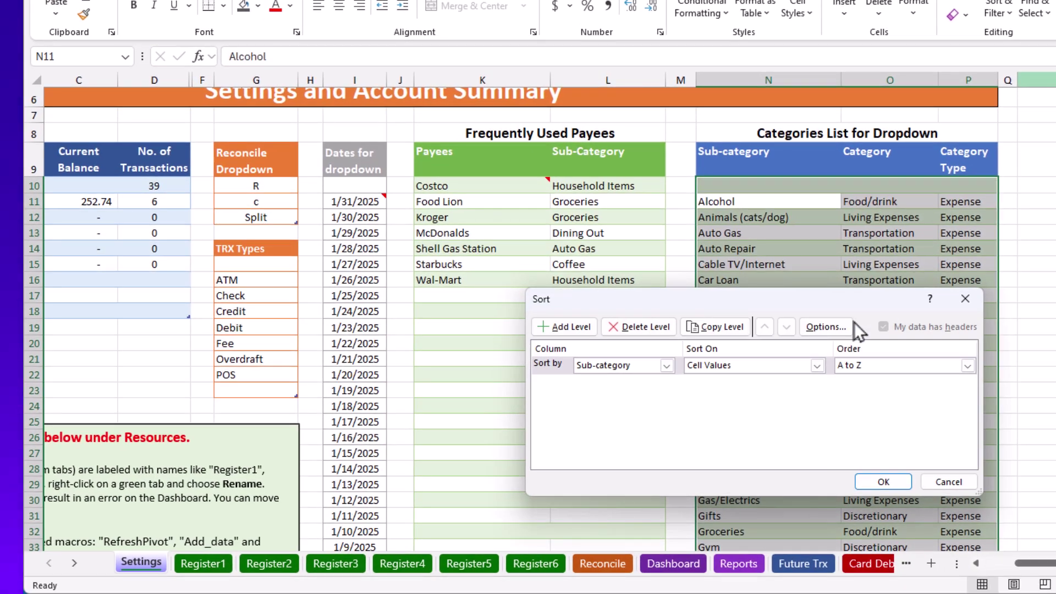
left_click_drag(747, 297, 760, 350)
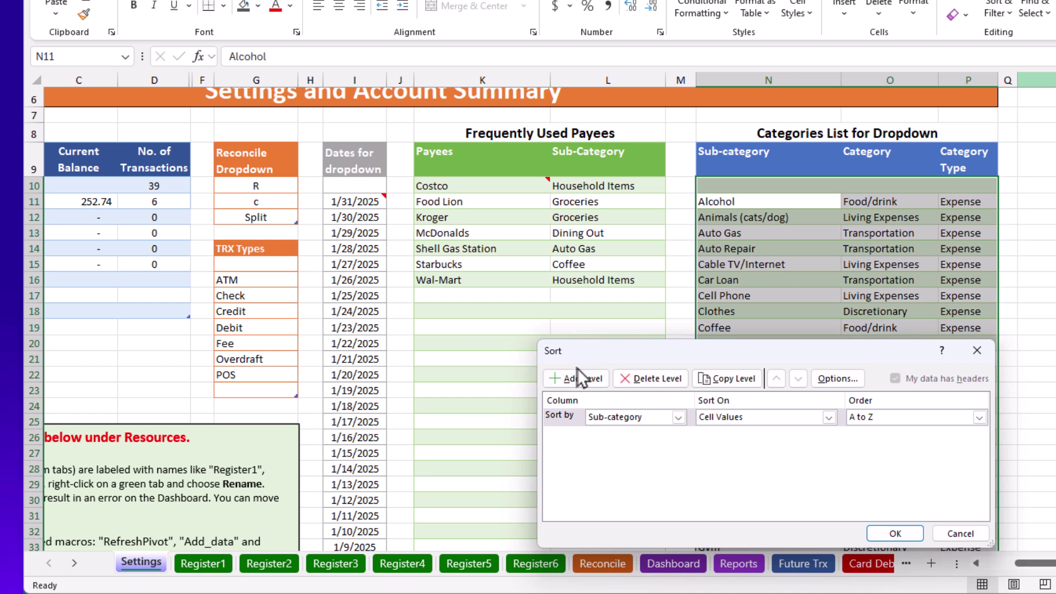
left_click(676, 418)
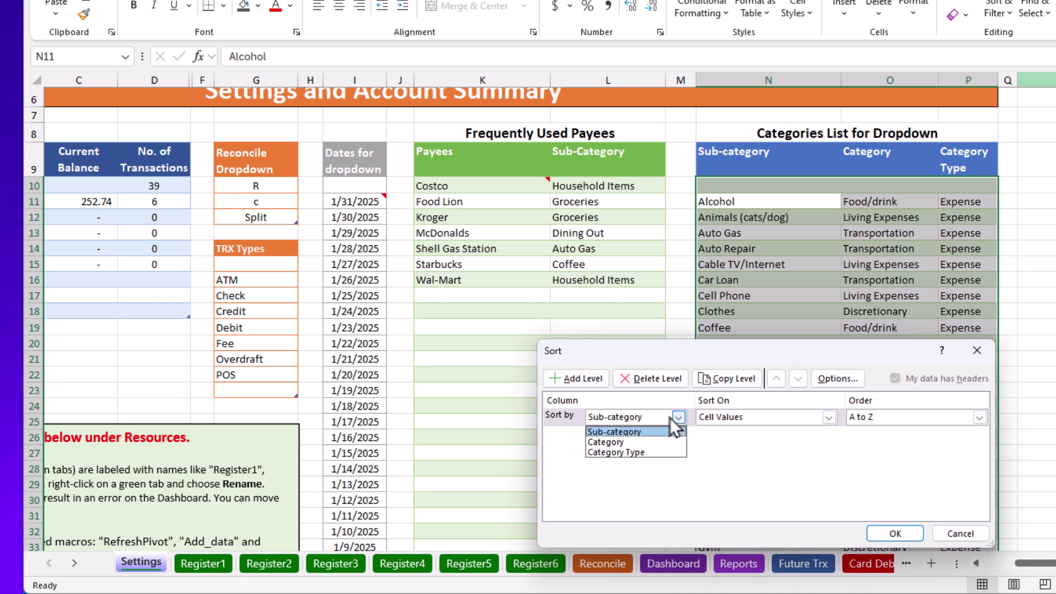
left_click(629, 443)
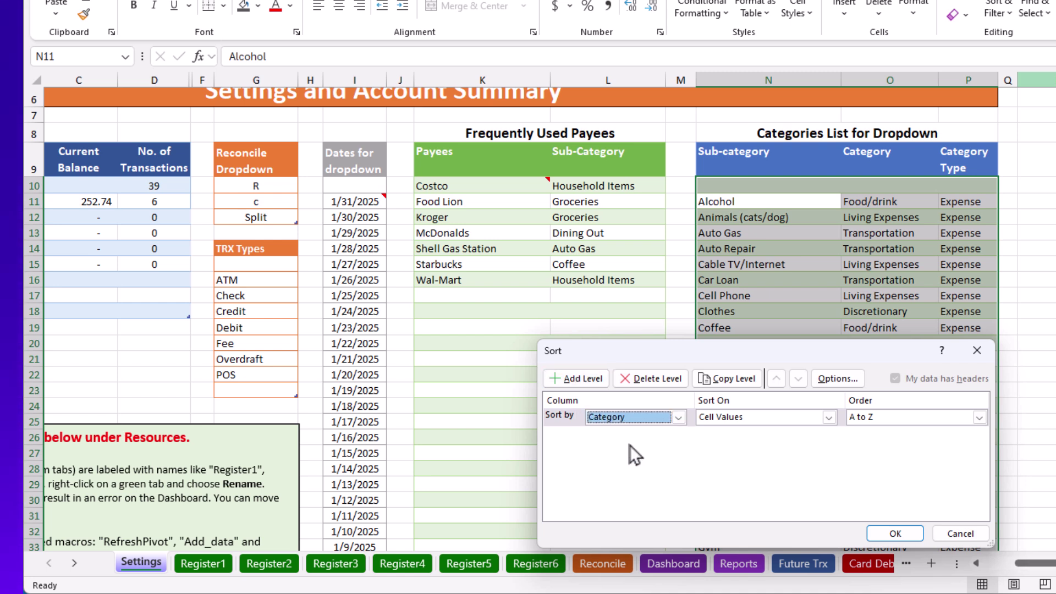
left_click(573, 378)
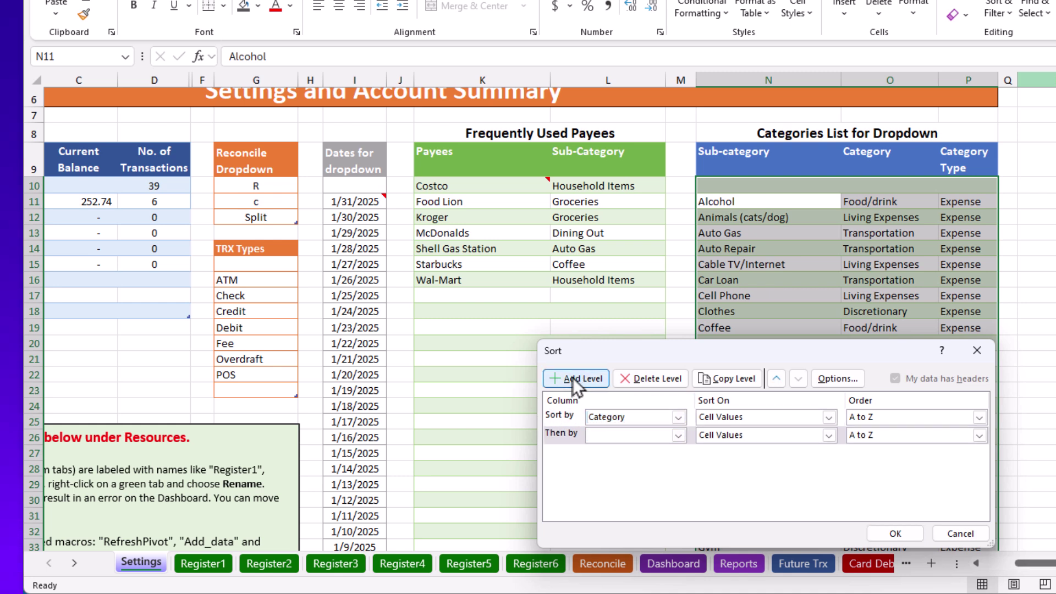
left_click(677, 437)
left_click(645, 453)
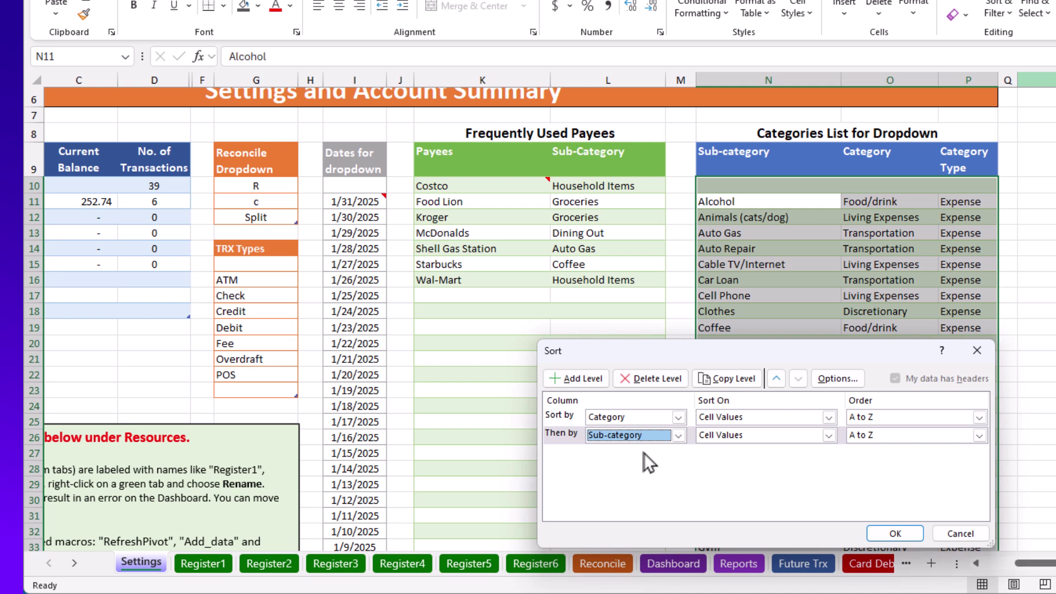
left_click(895, 534)
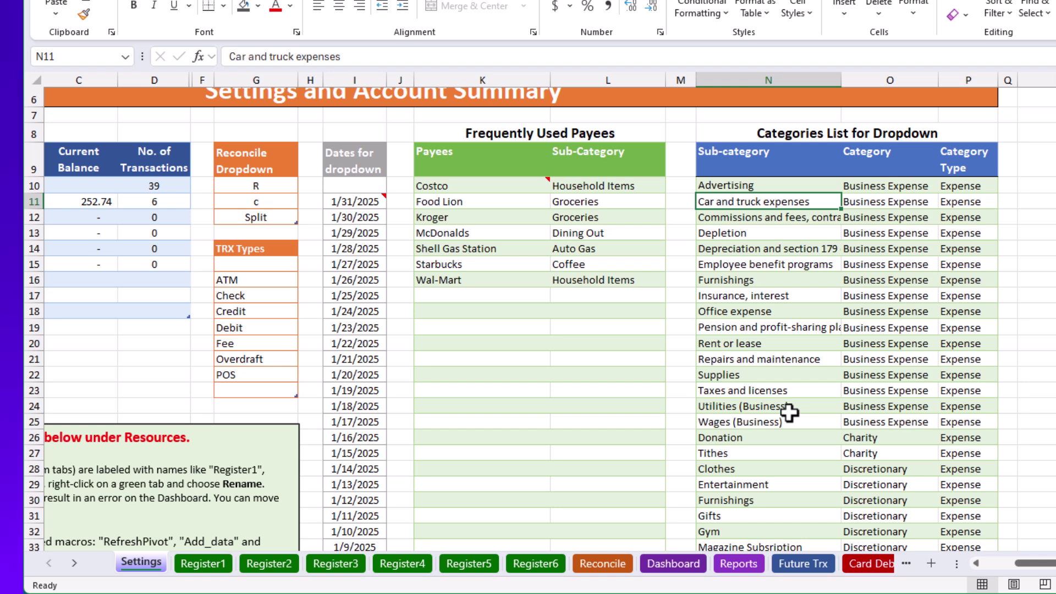
- Insert a blank row above Advertising in the Categories List for Dropdown table and set its three cells to No Fill
left_click(796, 186)
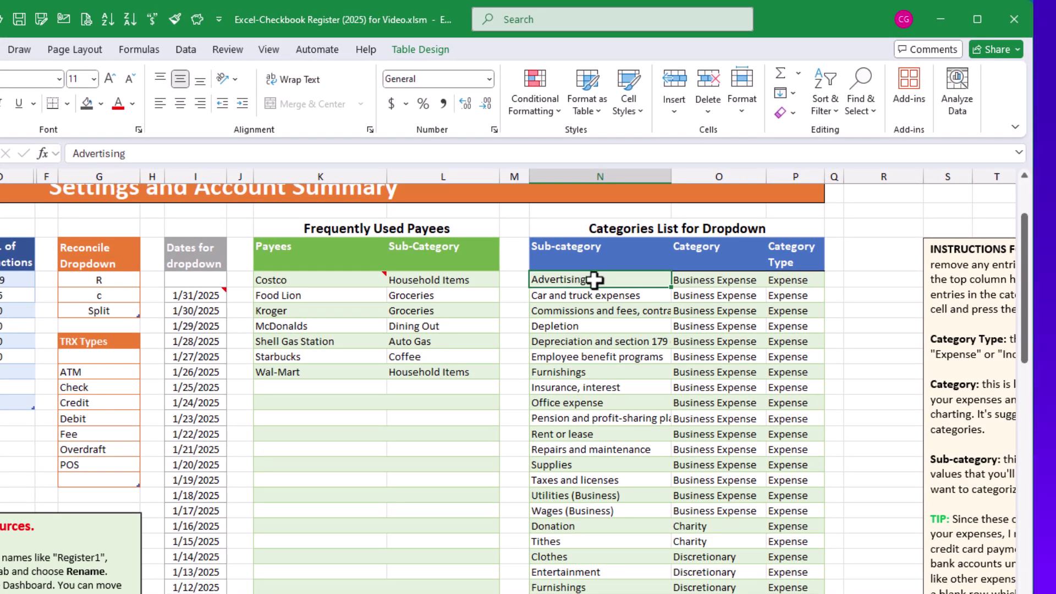
left_click(674, 83)
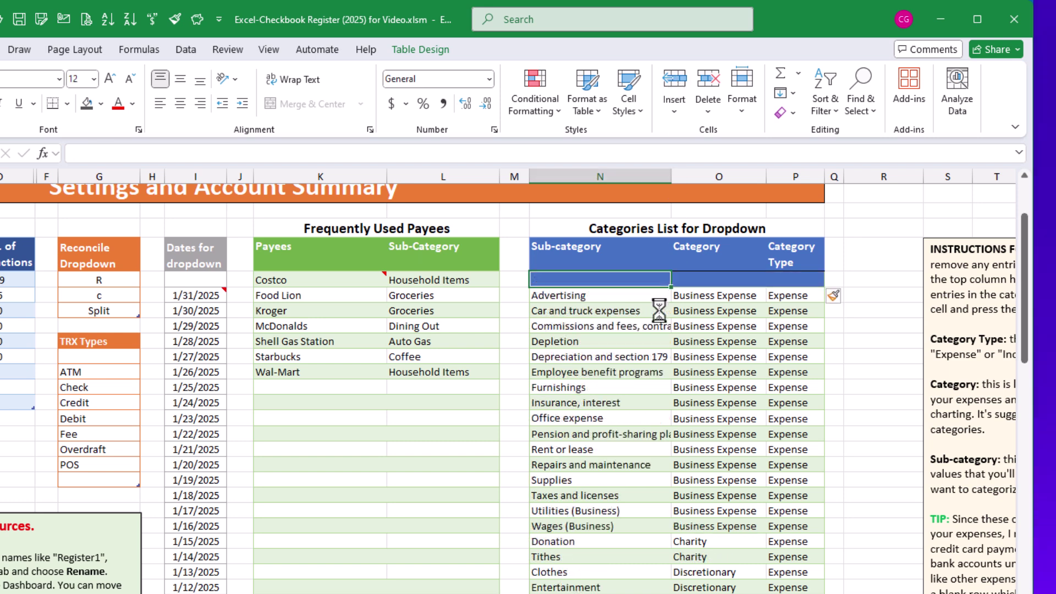
left_click(794, 280, "shift")
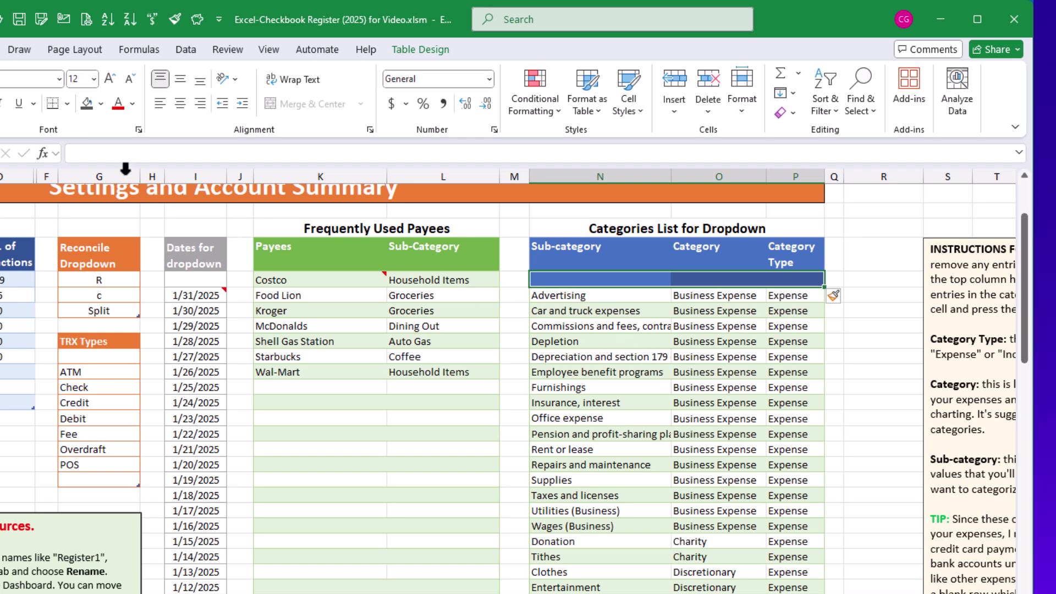
left_click(101, 103)
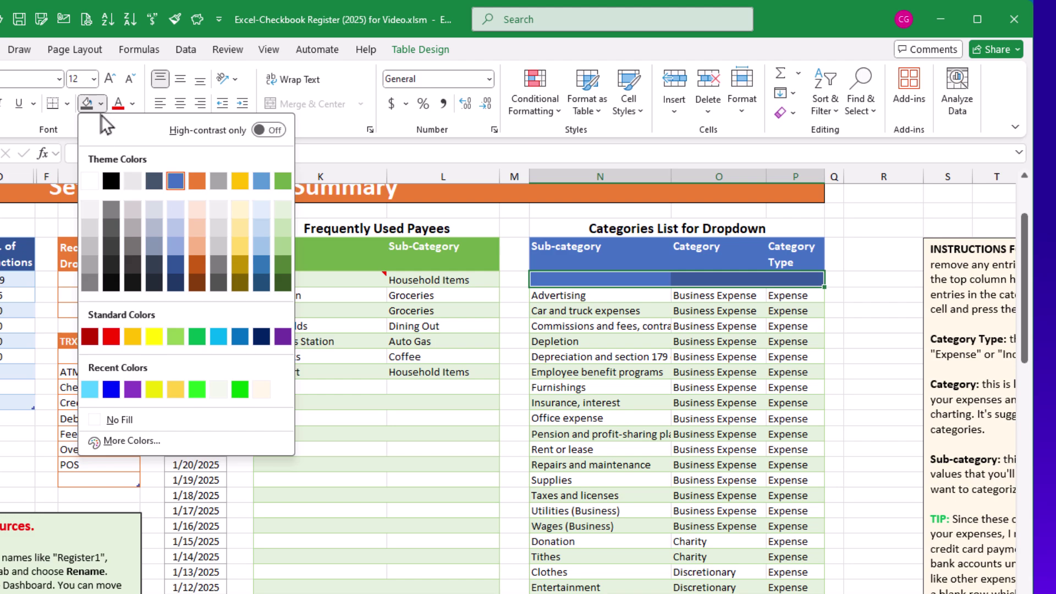
left_click(120, 420)
left_click_drag(671, 343, 672, 333)
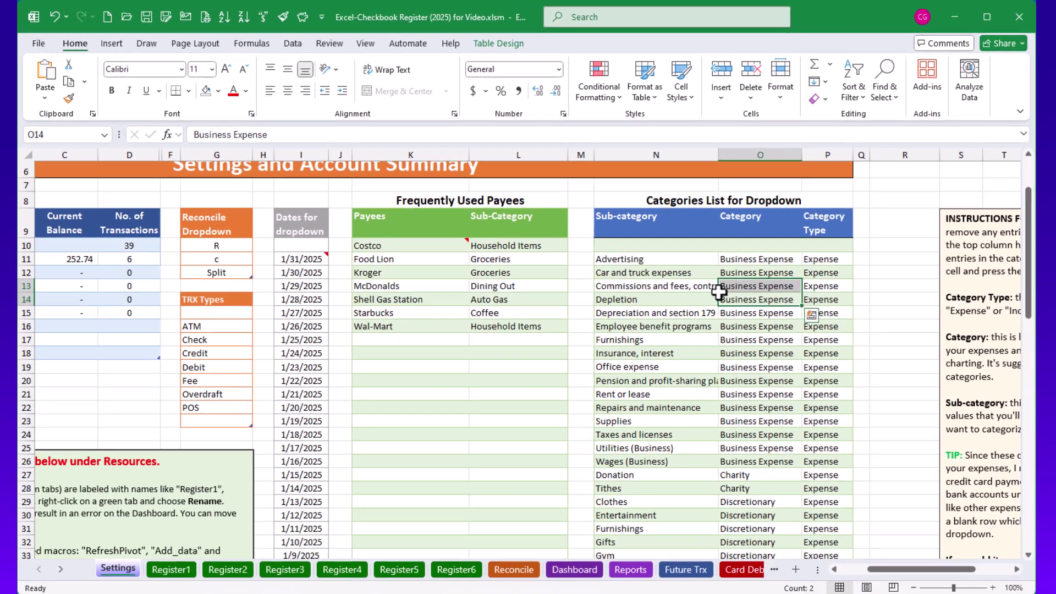
left_click(560, 387)
left_click(306, 434)
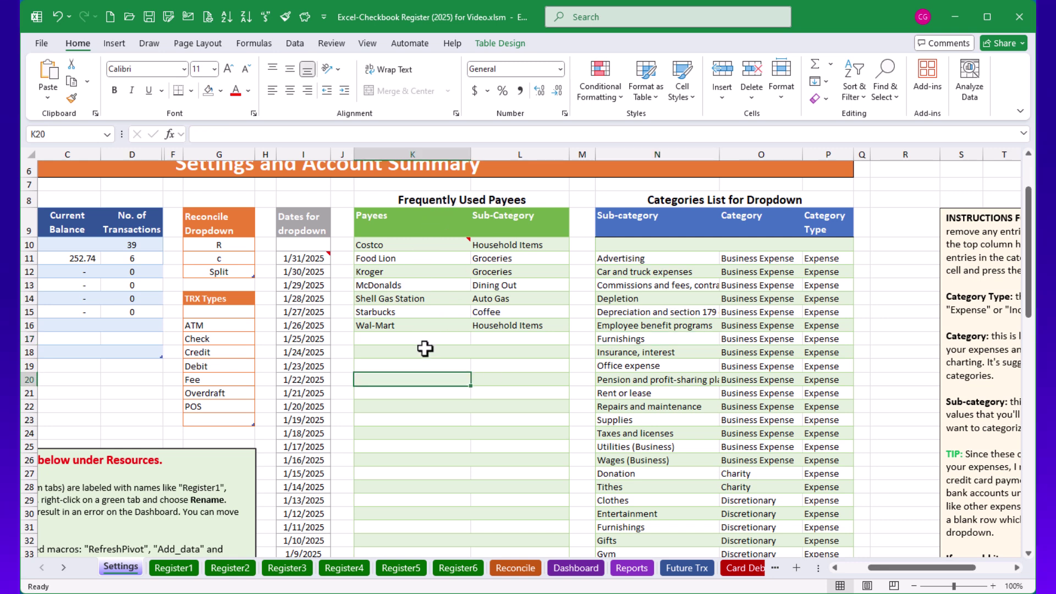
left_click(405, 342)
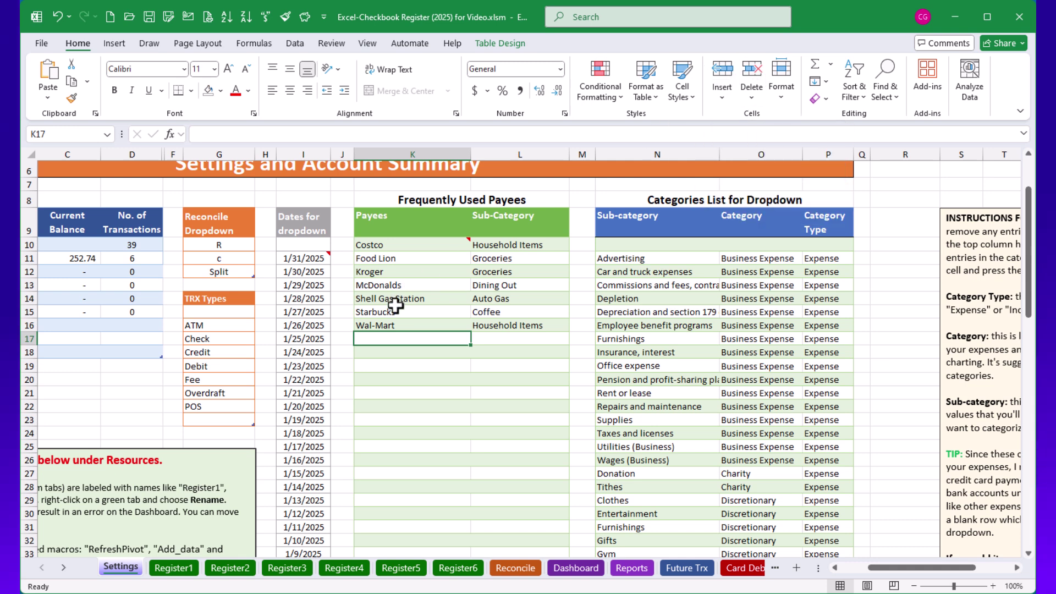
left_click(405, 288)
left_click(859, 96)
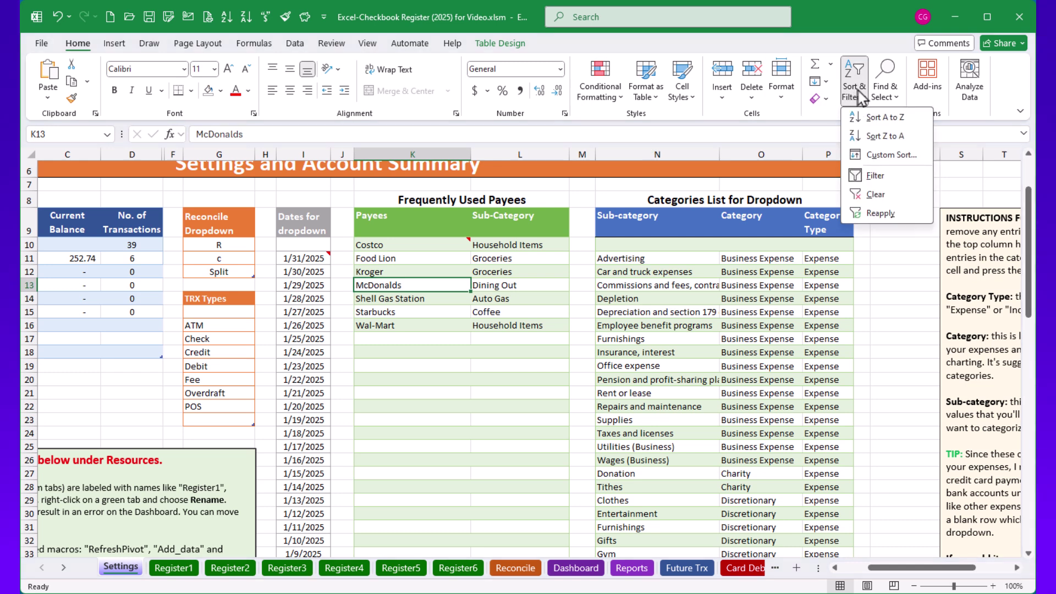
left_click(901, 156)
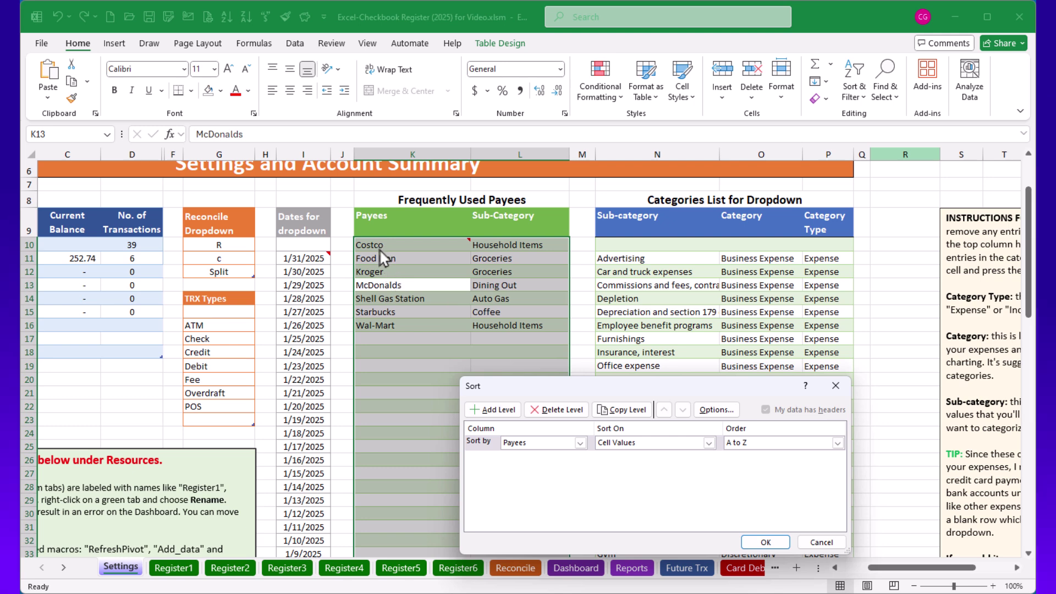
left_click(823, 543)
left_click(398, 337)
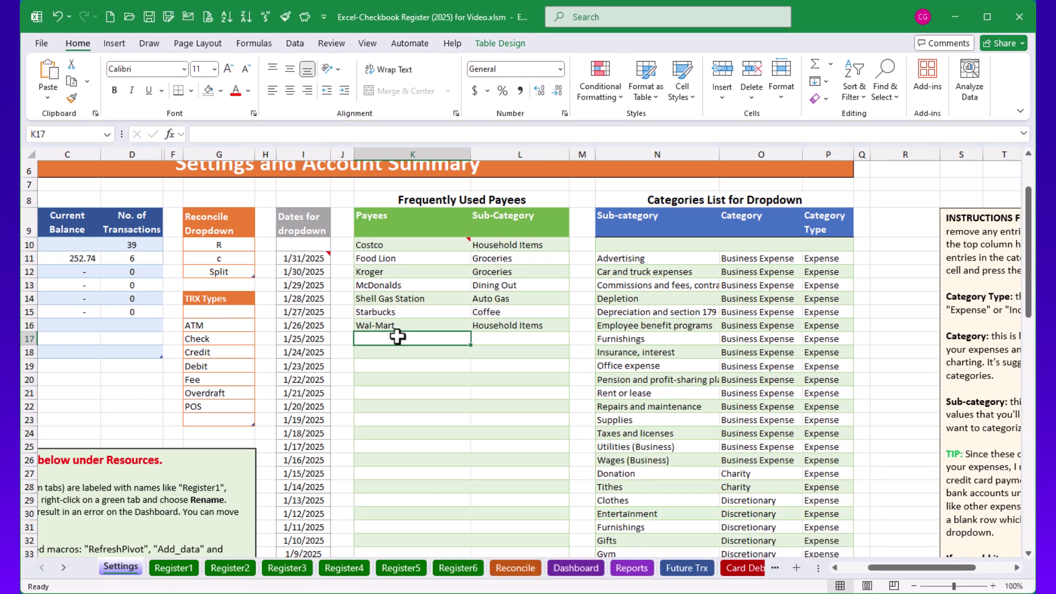
- Go to the Future Trx sheet and extend the recurring transactions table down to row 28
left_click(687, 568)
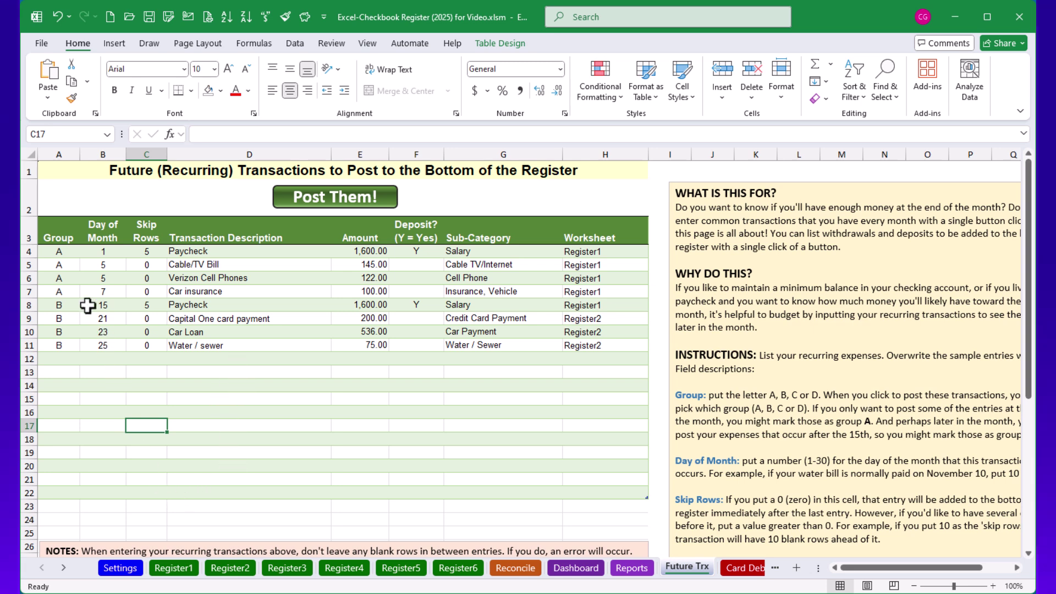
left_click_drag(37, 251, 107, 415)
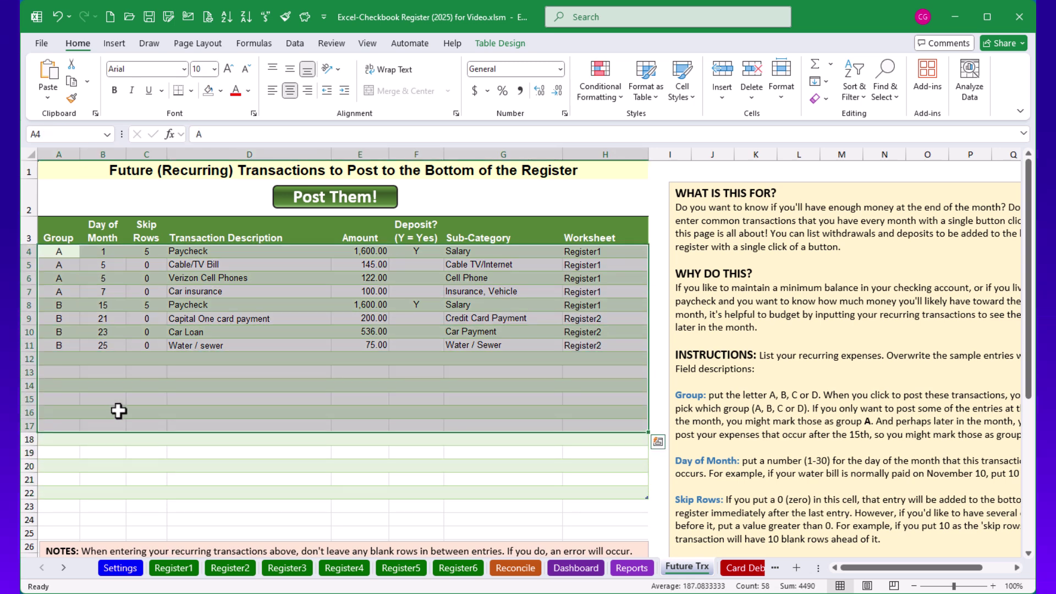
left_click(146, 399)
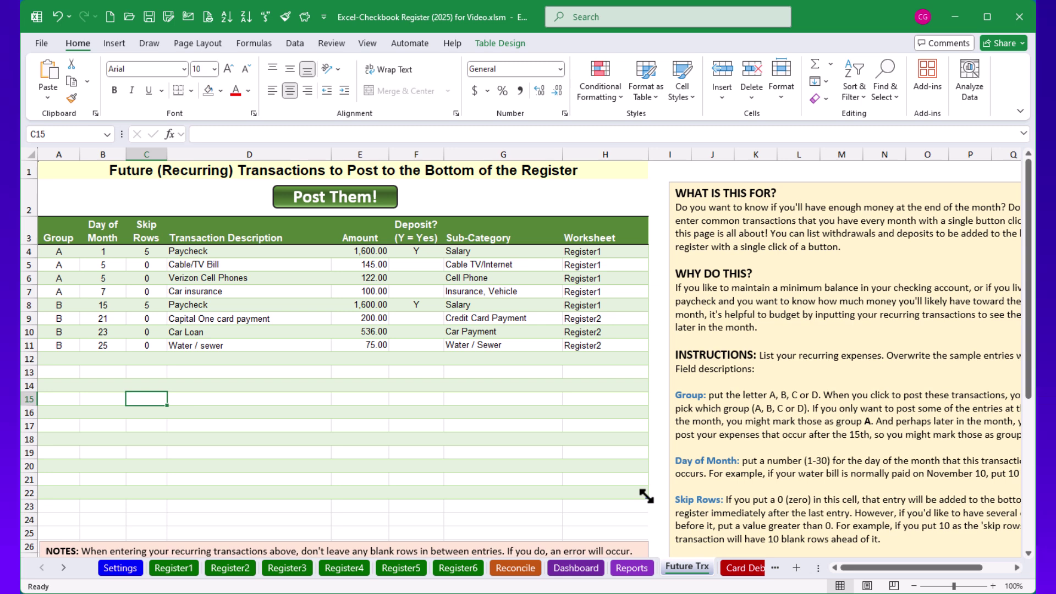
left_click_drag(644, 504, 645, 540)
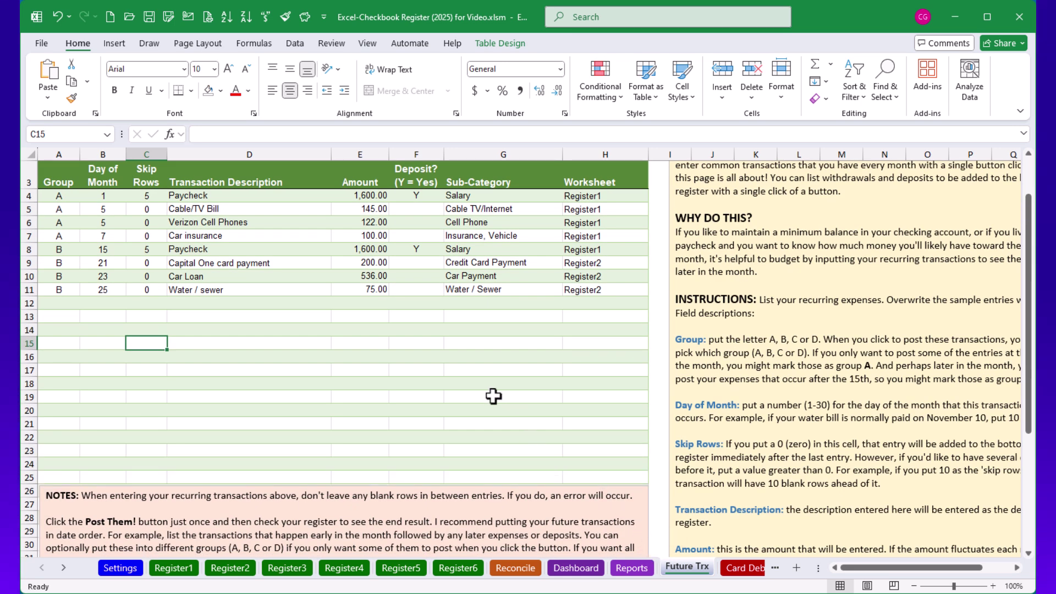
- Move the NOTES text box below the recurring transactions table so that it starts at about row 33
scroll(494, 396, "down", 2)
scroll(493, 396, "down", 3)
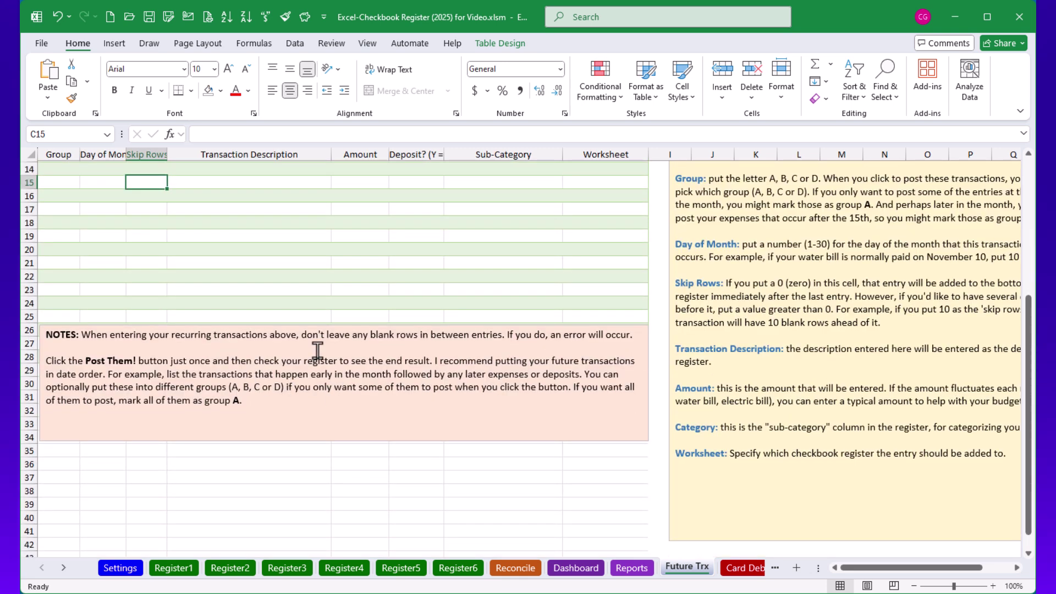
left_click(324, 413)
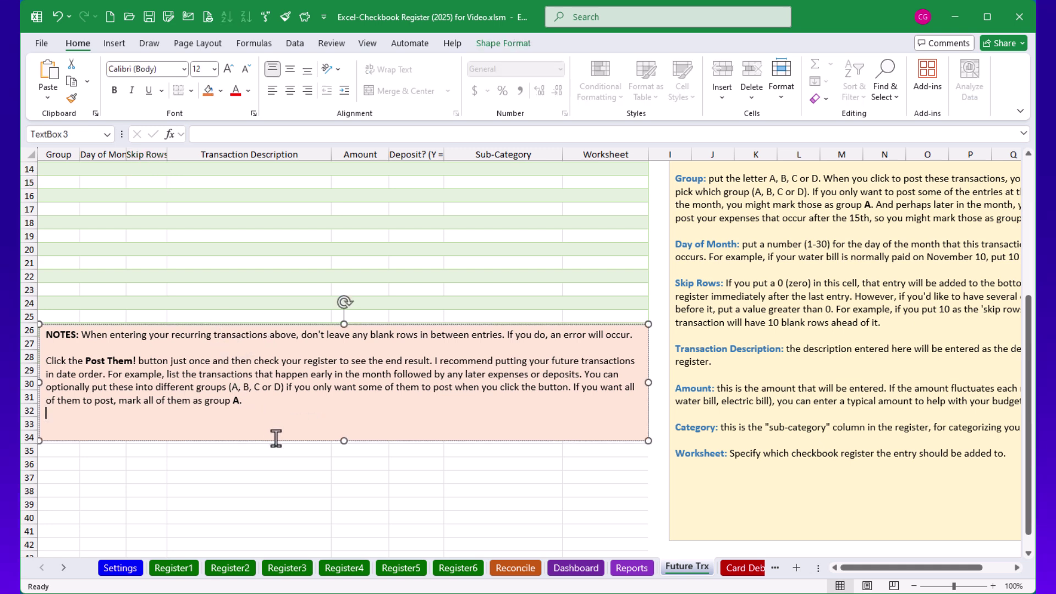
left_click_drag(276, 440, 281, 535)
left_click(295, 388)
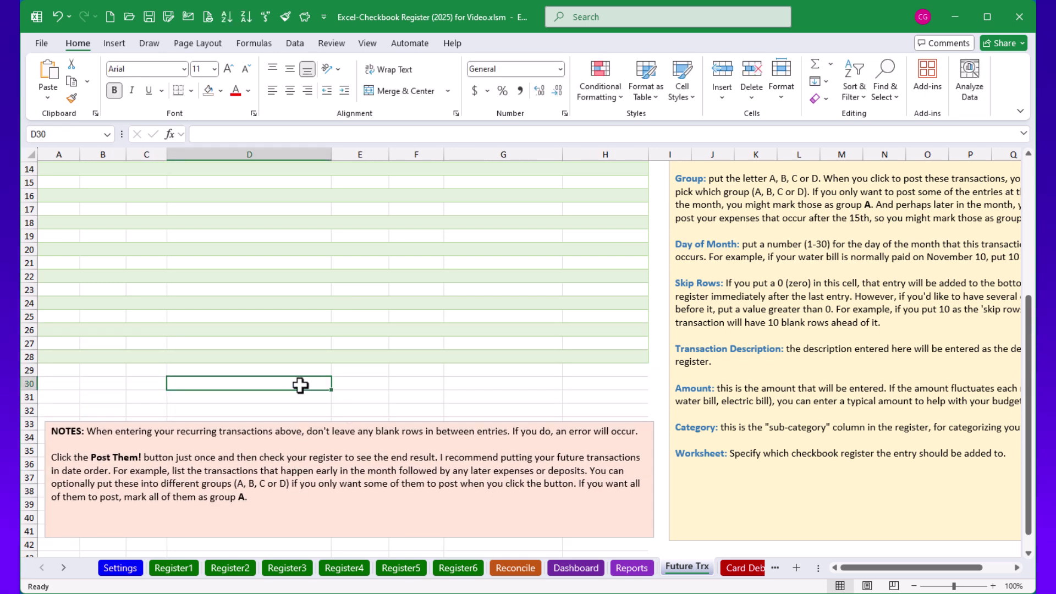
- Resize the recurring transactions table to the data range $A$3:$H$32 with Resize Table
scroll(295, 387, "up", 2)
left_click(595, 437)
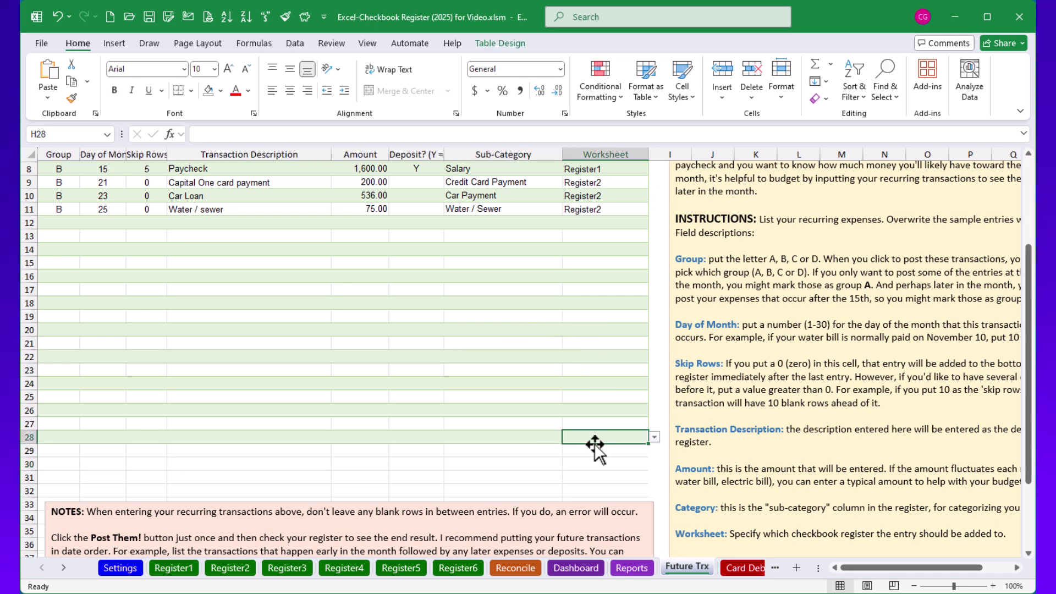
scroll(594, 444, "up", 2)
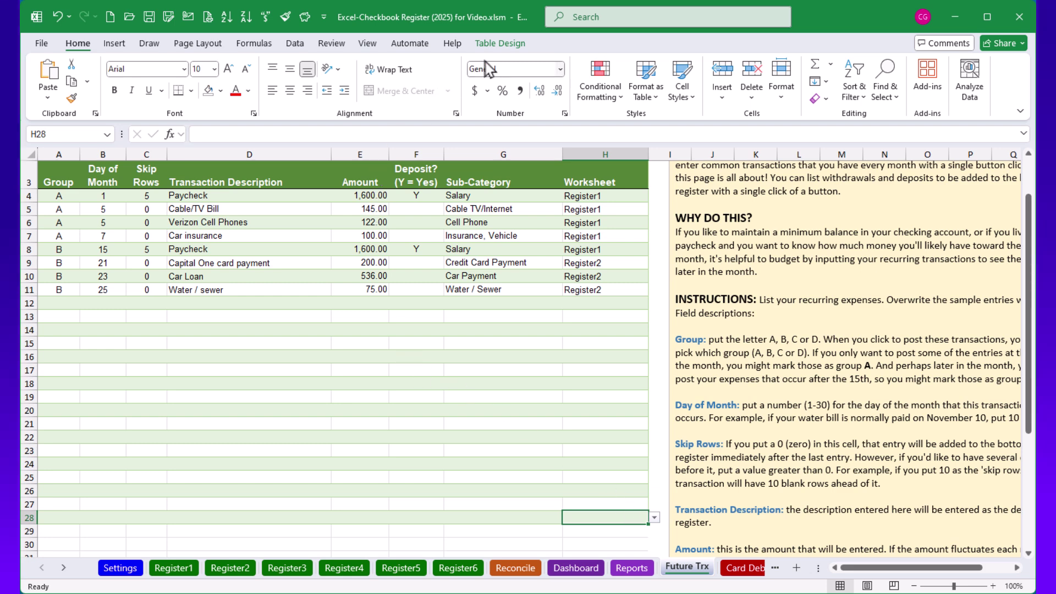
left_click(511, 44)
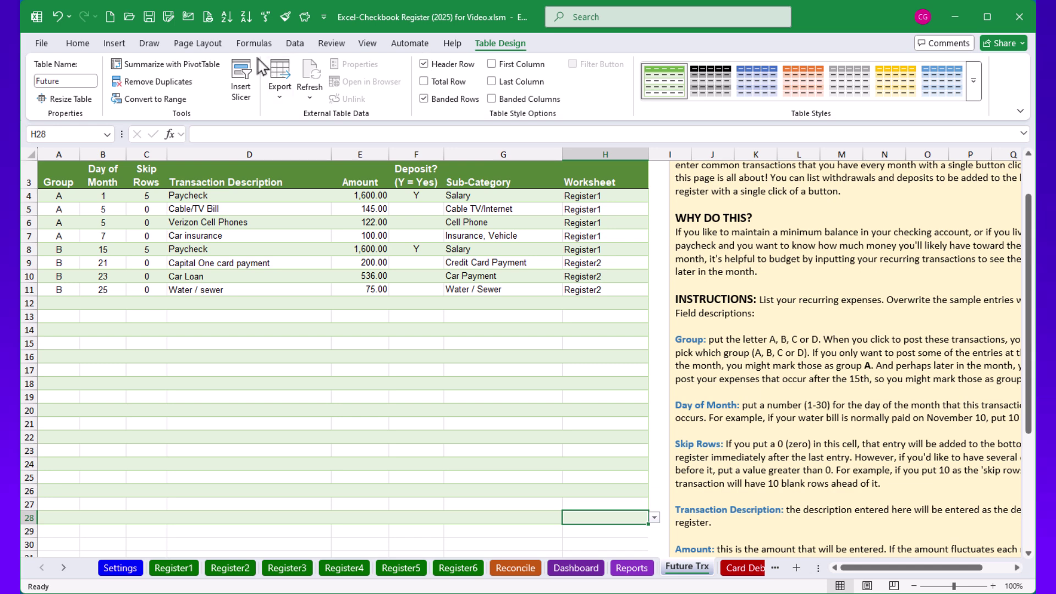
left_click(67, 100)
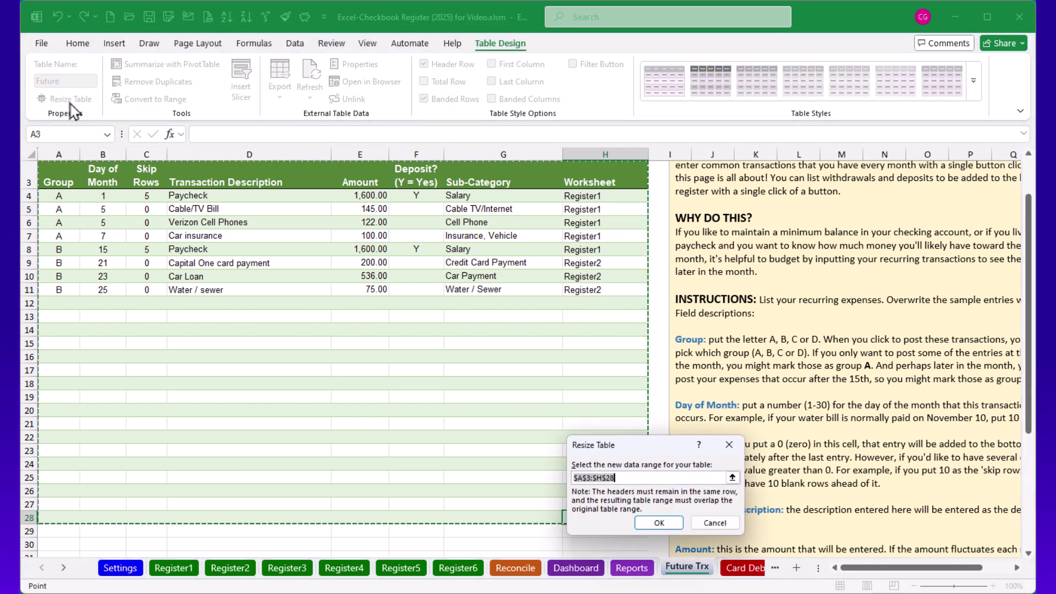
left_click(632, 478)
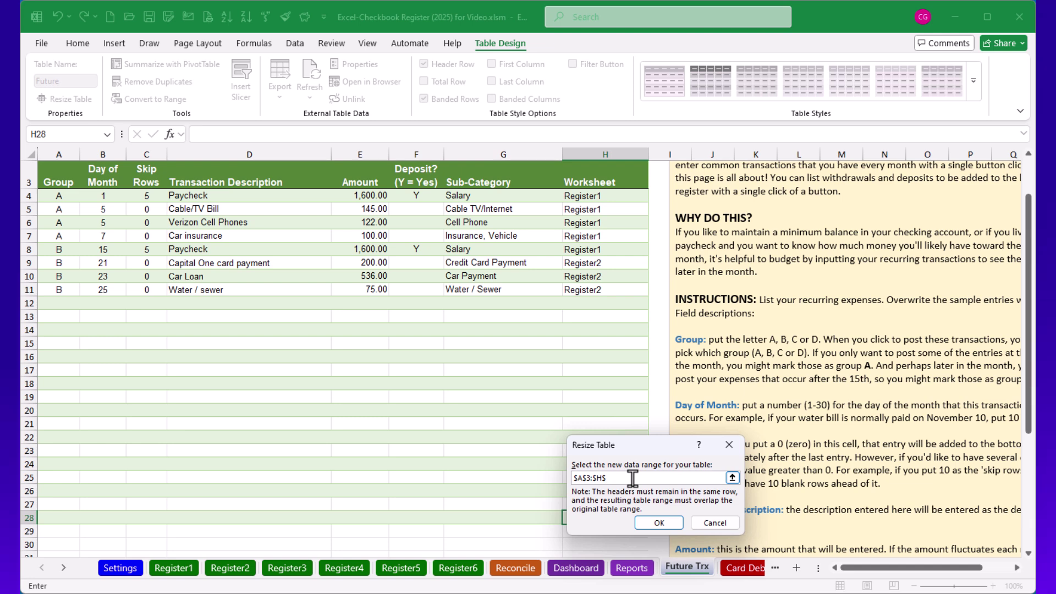
left_click(659, 523)
scroll(317, 393, "down", 2)
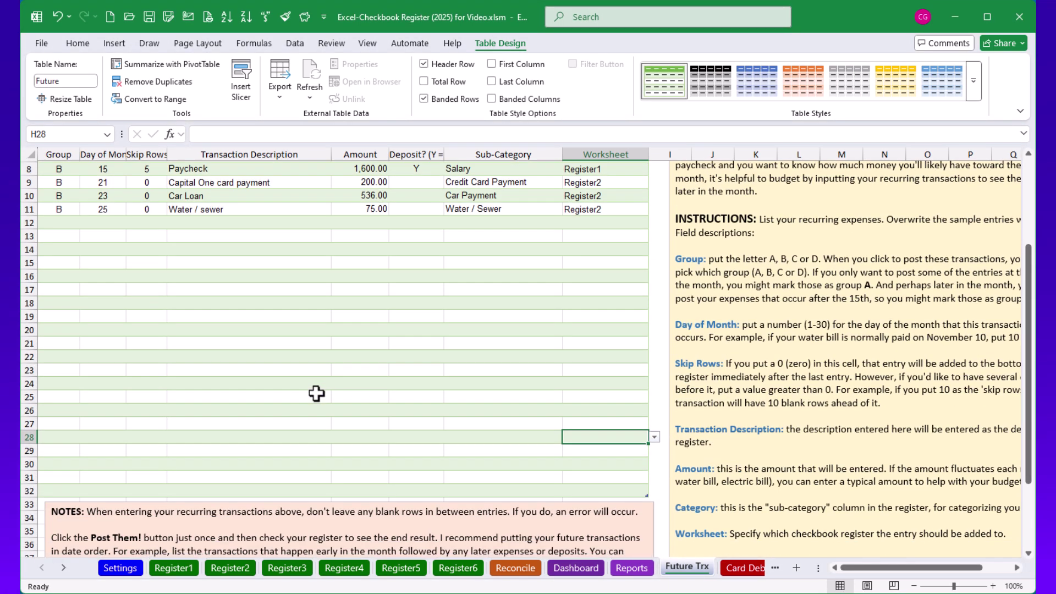
scroll(316, 394, "up", 3)
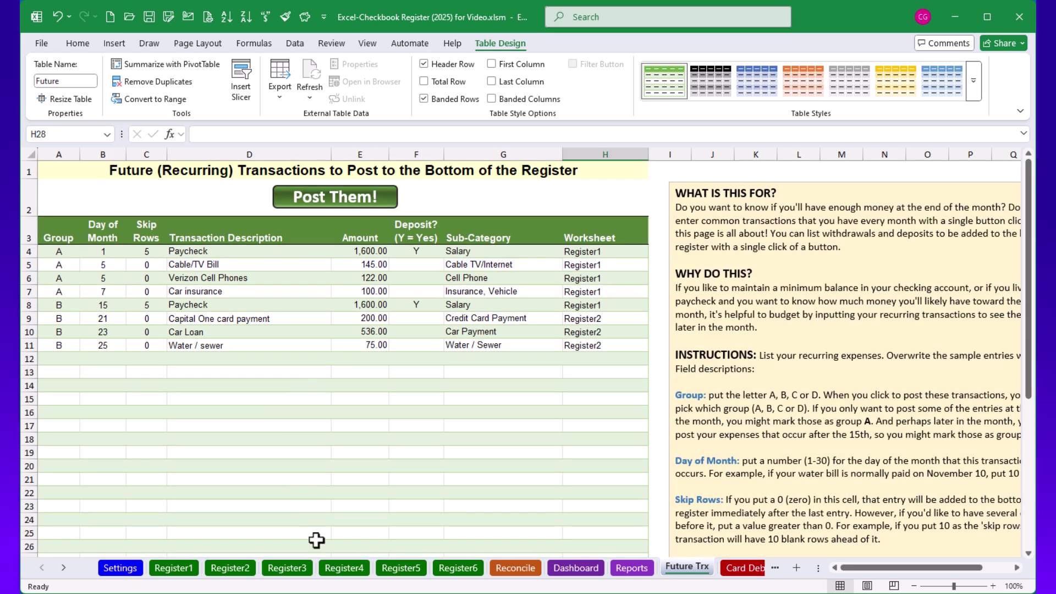
- Go to the Register5 sheet and extend its register table from its last row down to row 2012
left_click(402, 569)
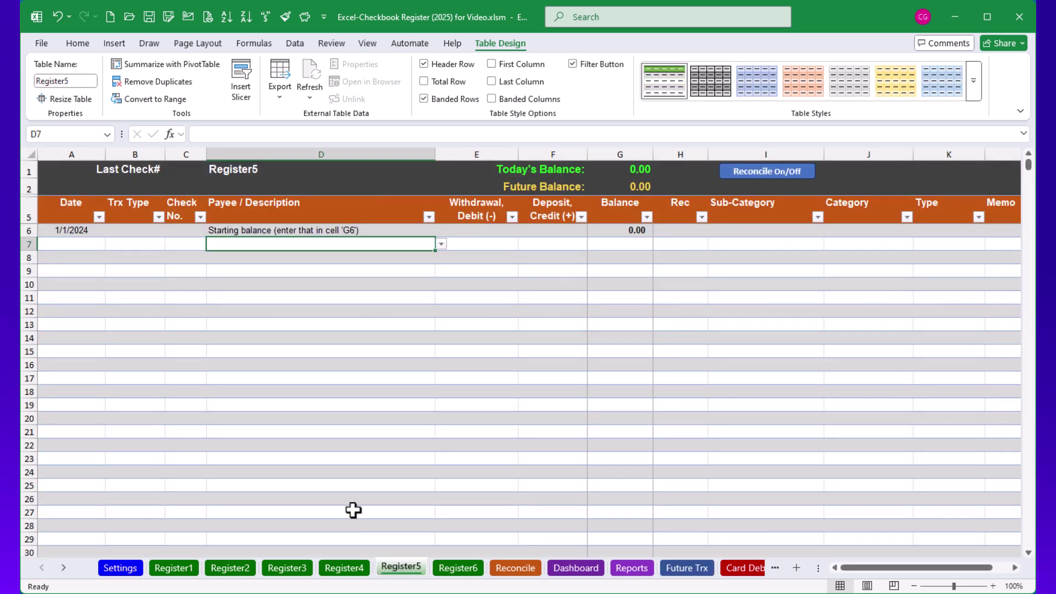
left_click(234, 460)
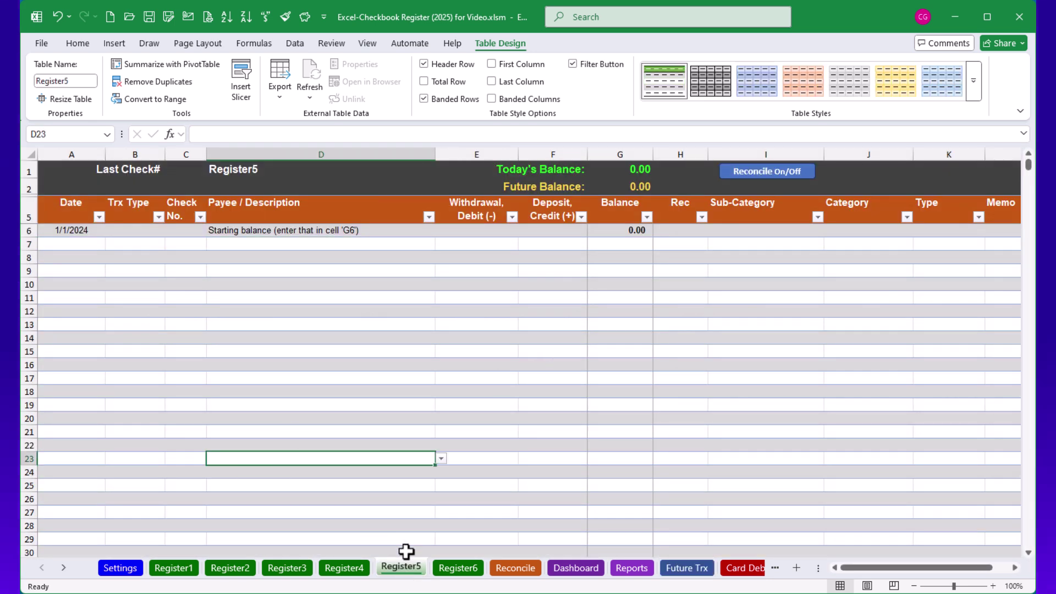
left_click_drag(1028, 166, 1027, 468)
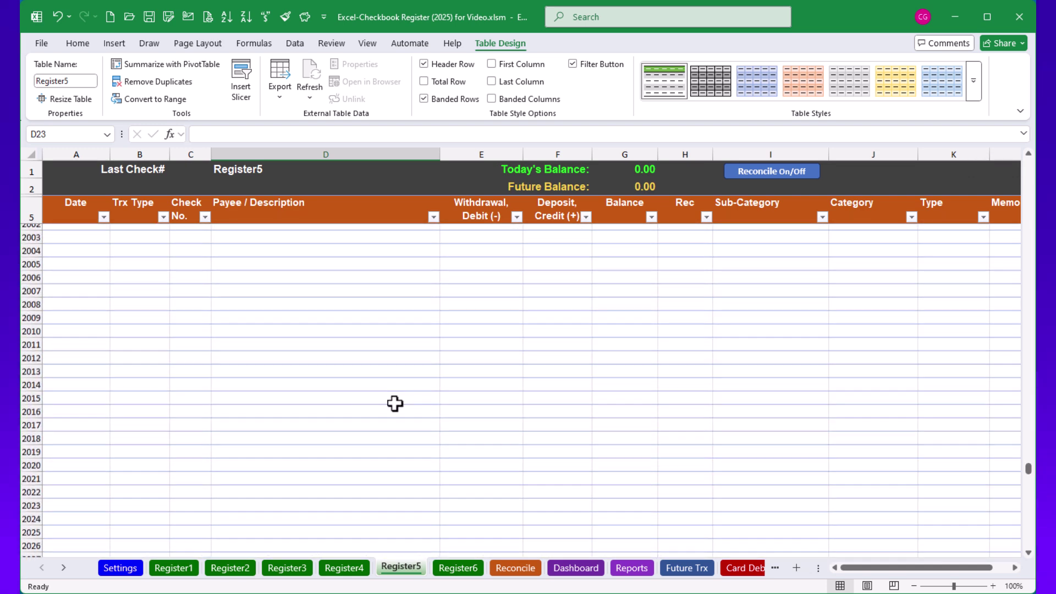
scroll(245, 418, "up", 4)
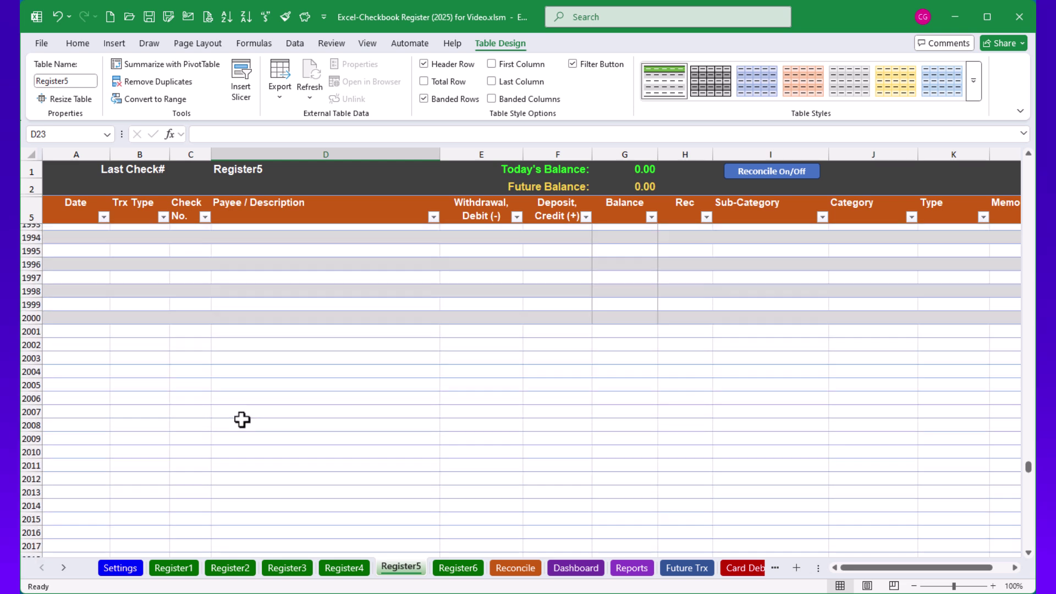
left_click(275, 314)
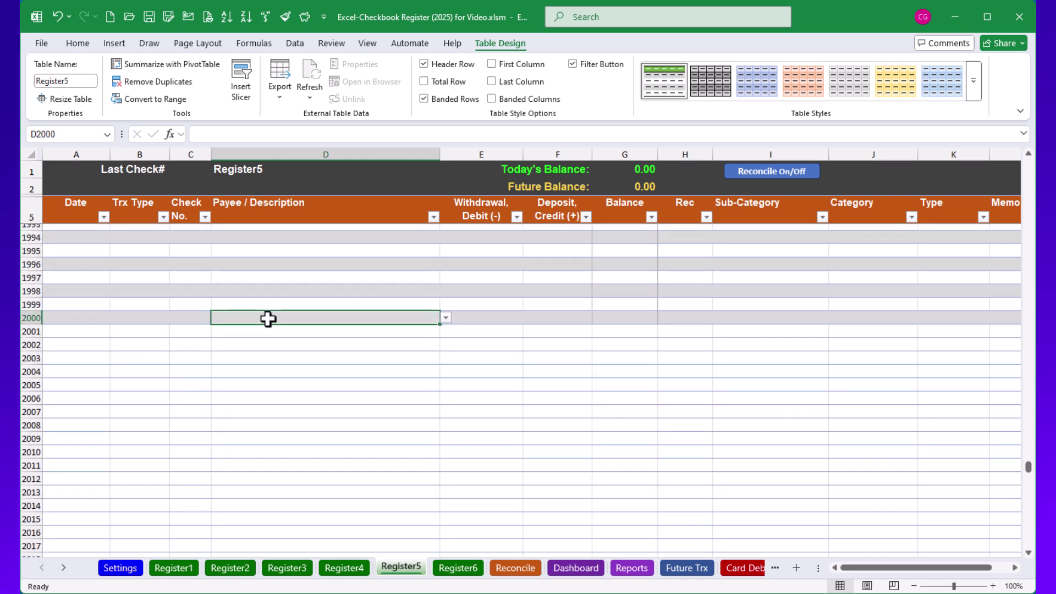
left_click(295, 301)
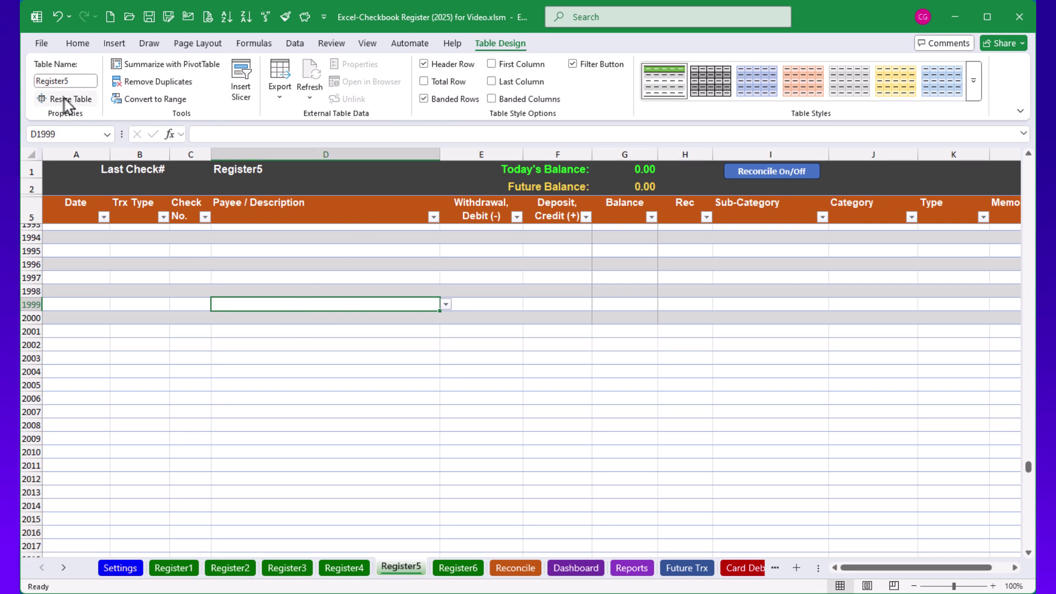
left_click_drag(872, 568, 903, 573)
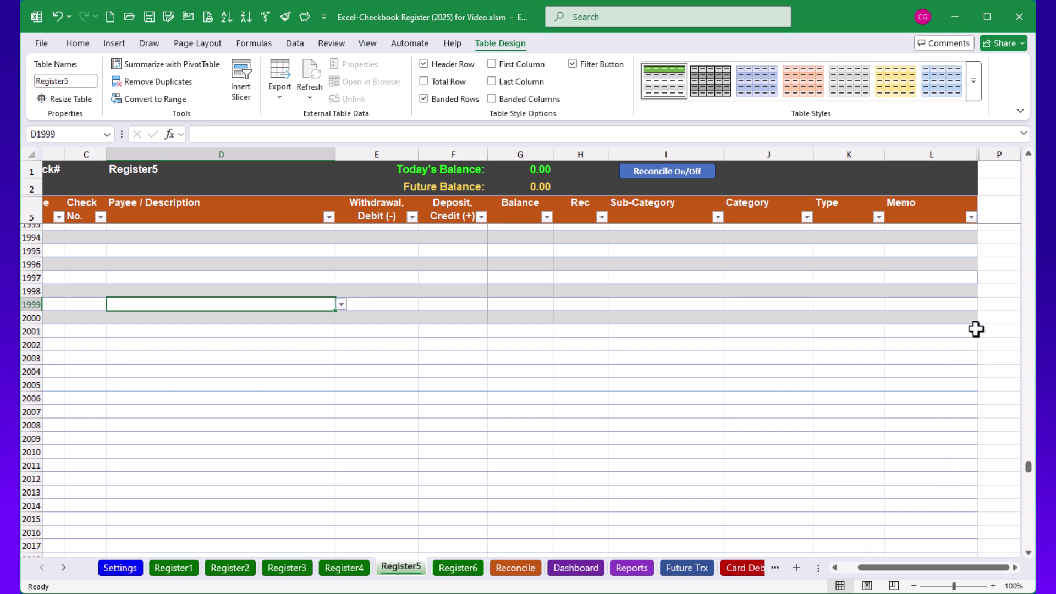
left_click_drag(977, 320, 974, 474)
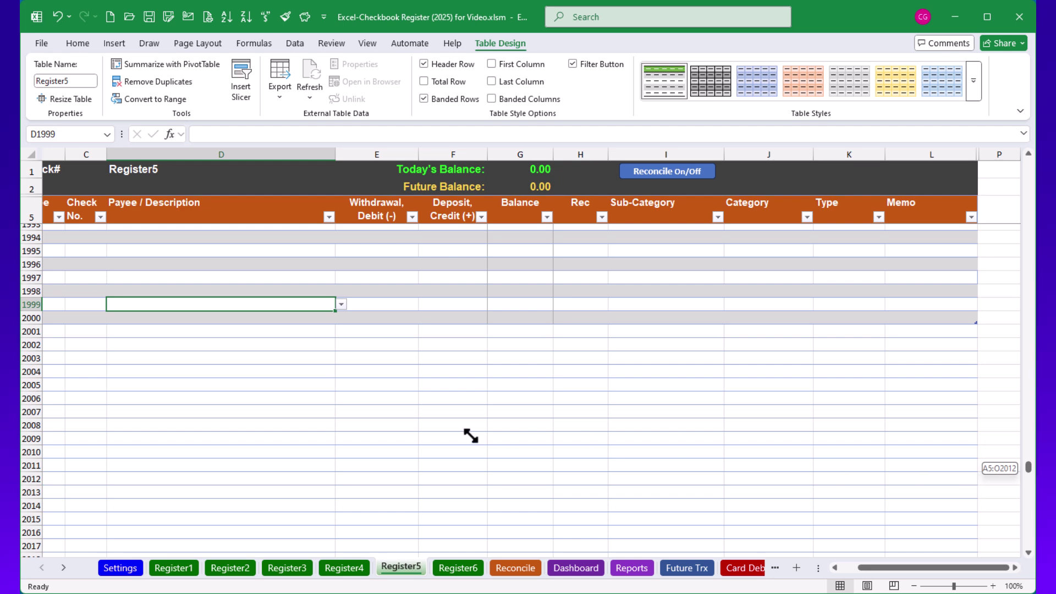